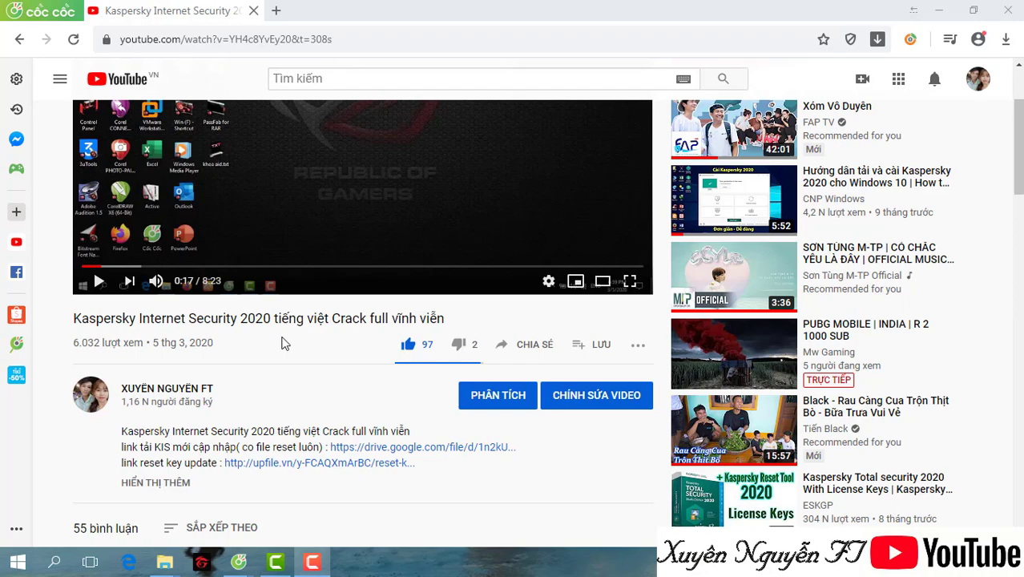
Examine the Kaspersky Internet Security 2020 video's description and comments, including the replies to the updated download link comment.
scroll(293, 344, "down", 2)
scroll(297, 349, "up", 4)
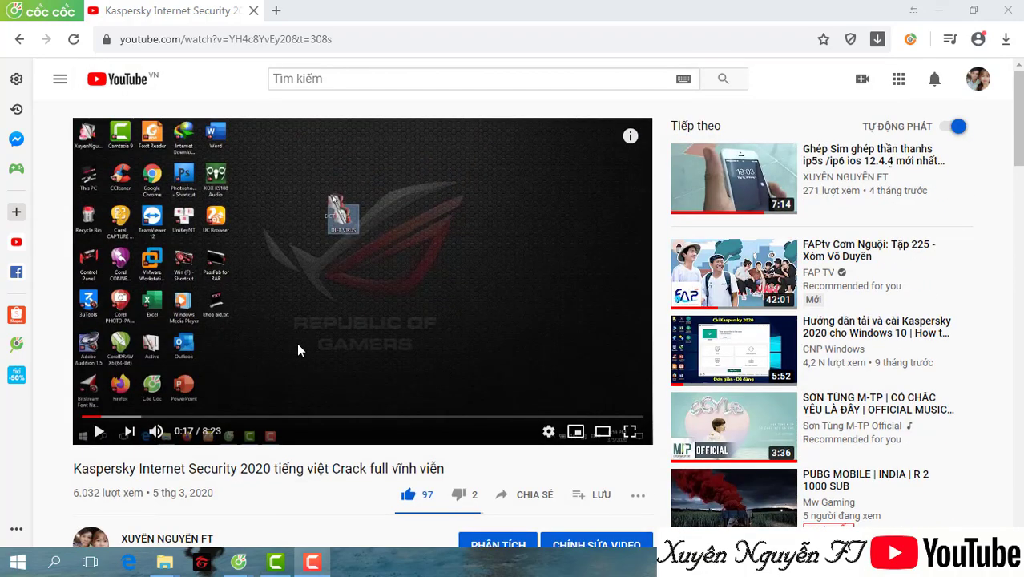
scroll(296, 349, "down", 3)
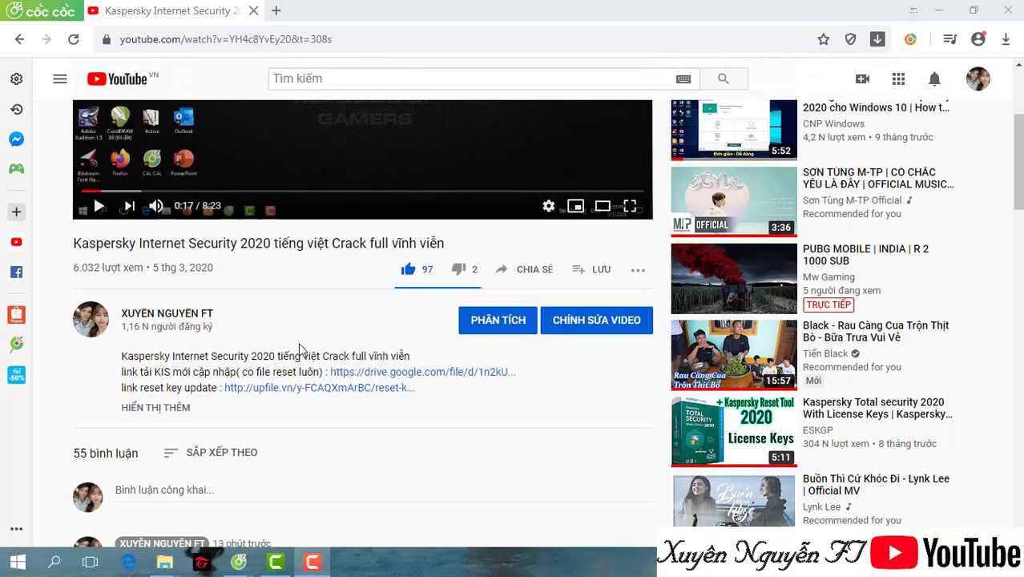
scroll(371, 360, "down", 10)
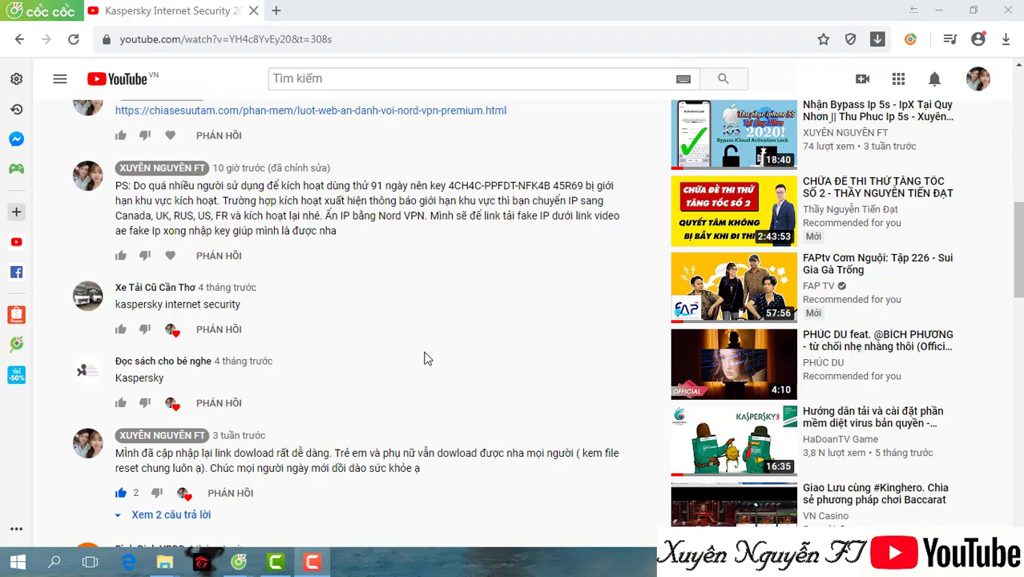
scroll(425, 358, "down", 2)
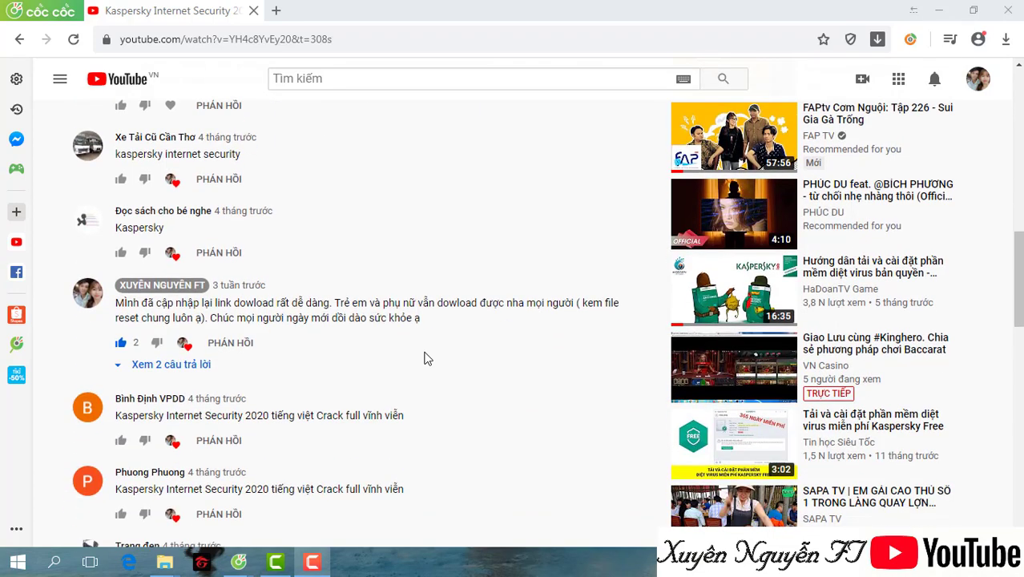
scroll(423, 356, "up", 5)
scroll(313, 336, "down", 4)
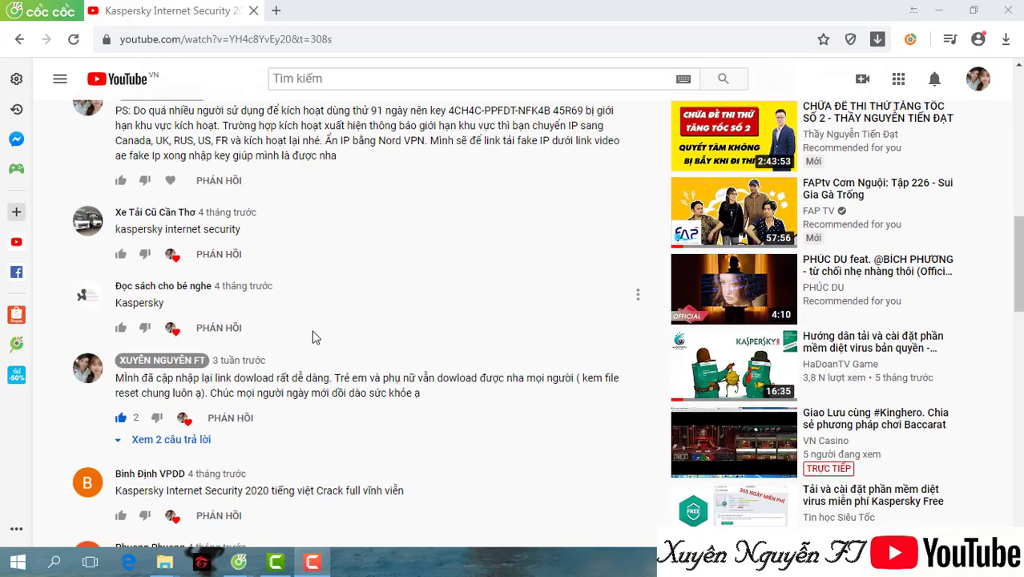
left_click(247, 440)
scroll(479, 371, "down", 3)
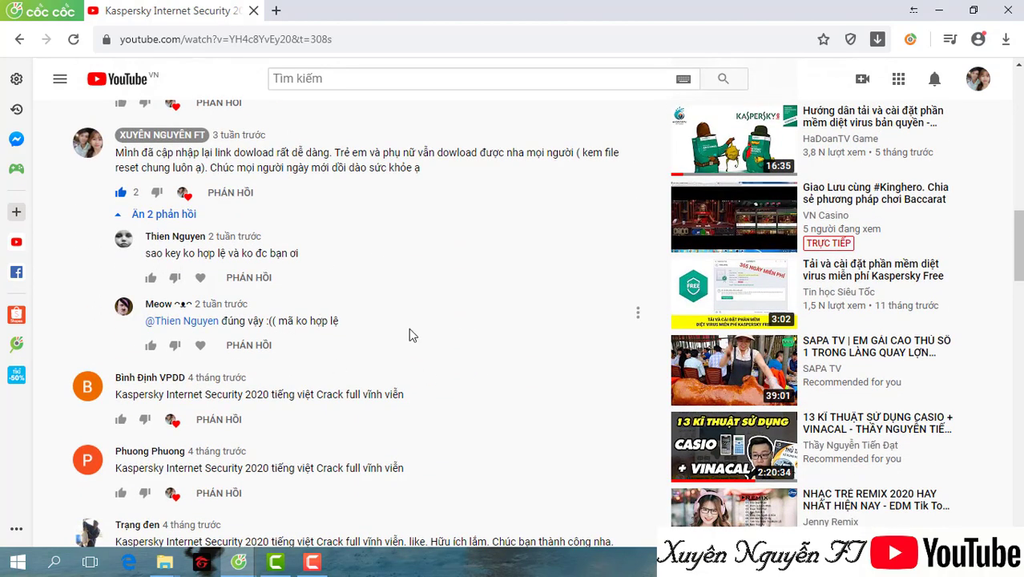
scroll(408, 336, "up", 10)
scroll(405, 341, "up", 5)
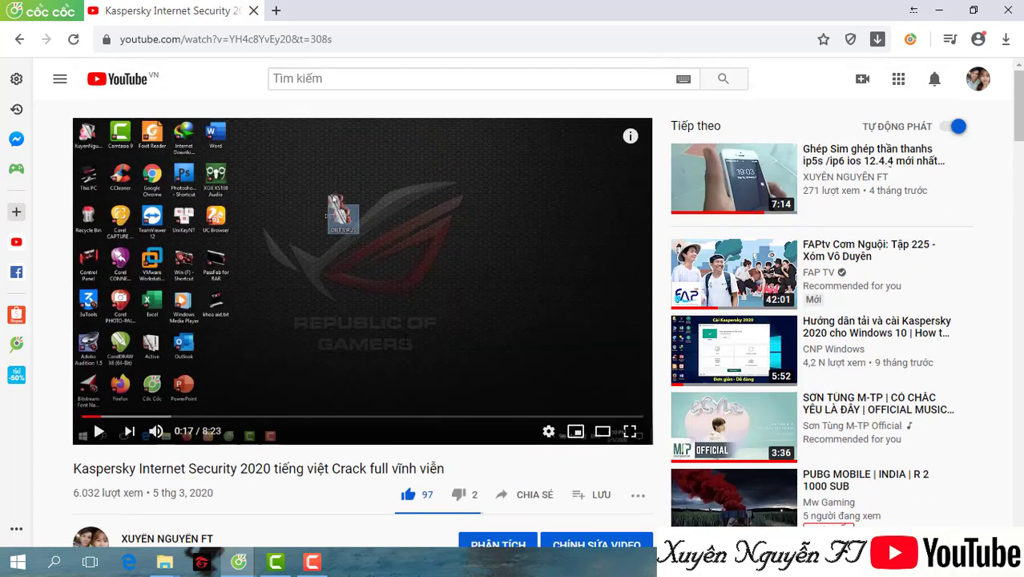
left_click(939, 12)
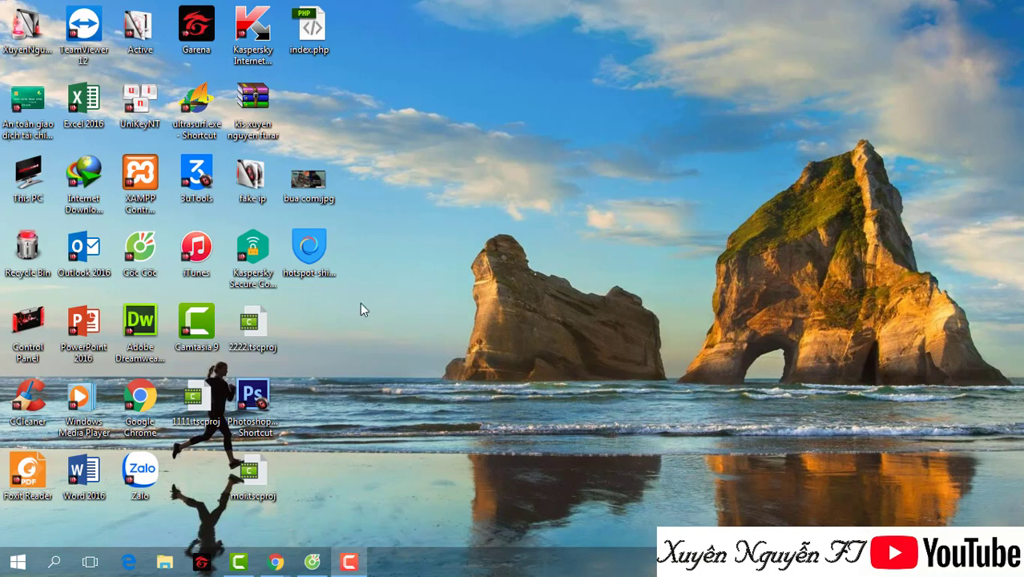
Run the hotspot-shield_1021.exe installer from the desktop as administrator and install Hotspot Shield.
left_click_drag(305, 246, 339, 284)
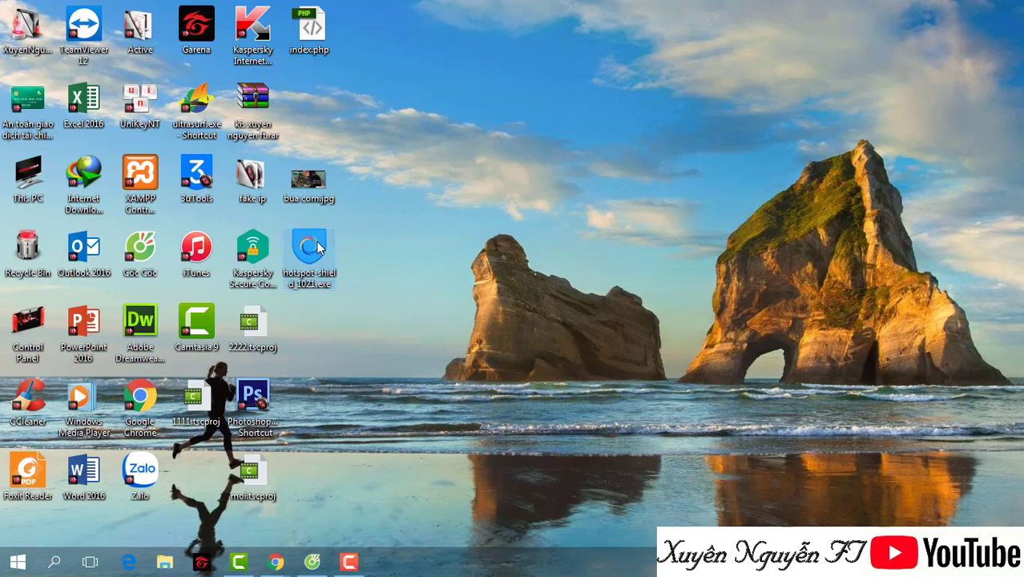
left_click_drag(317, 243, 317, 241)
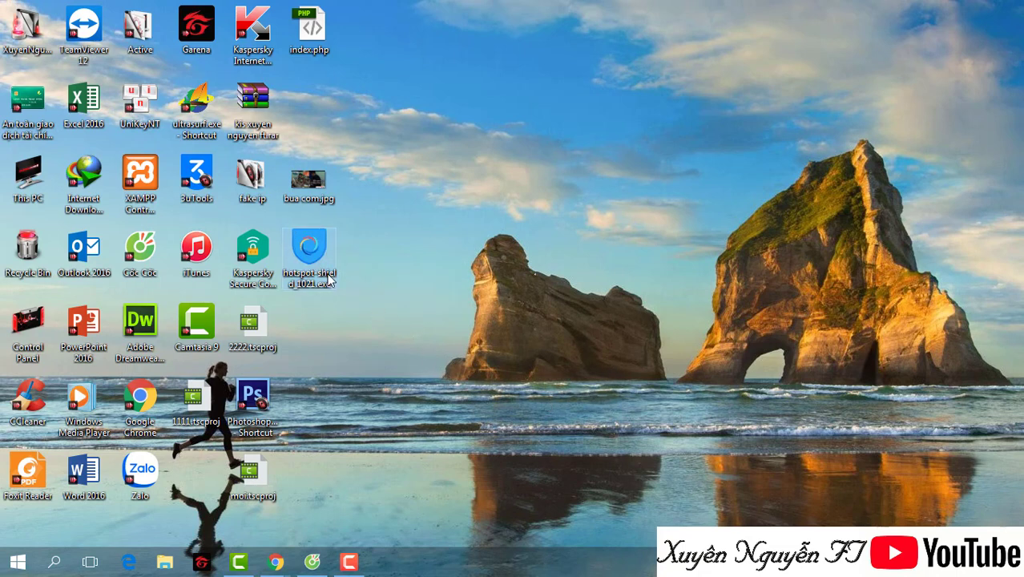
right_click(318, 251)
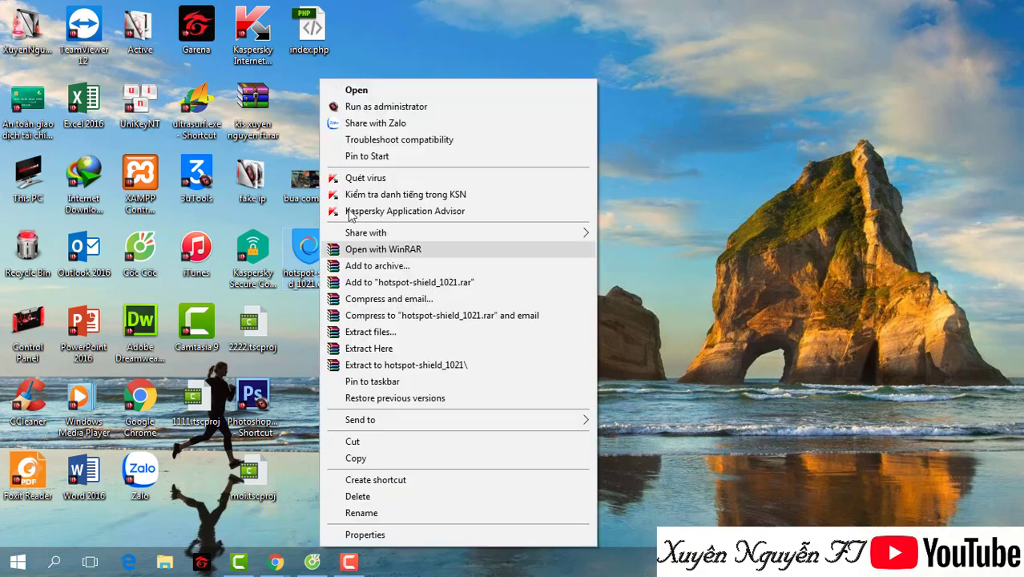
left_click(381, 105)
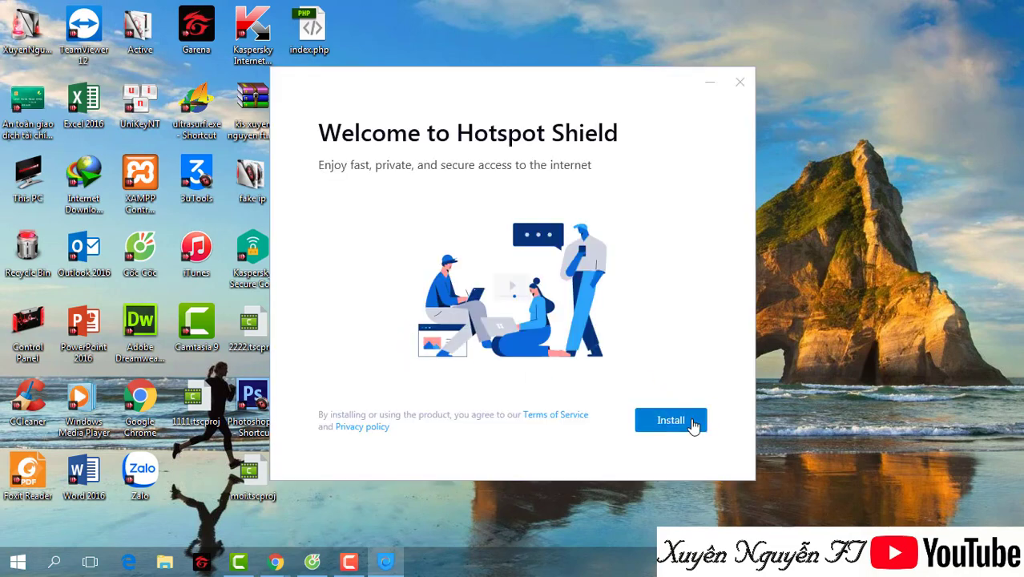
left_click(691, 421)
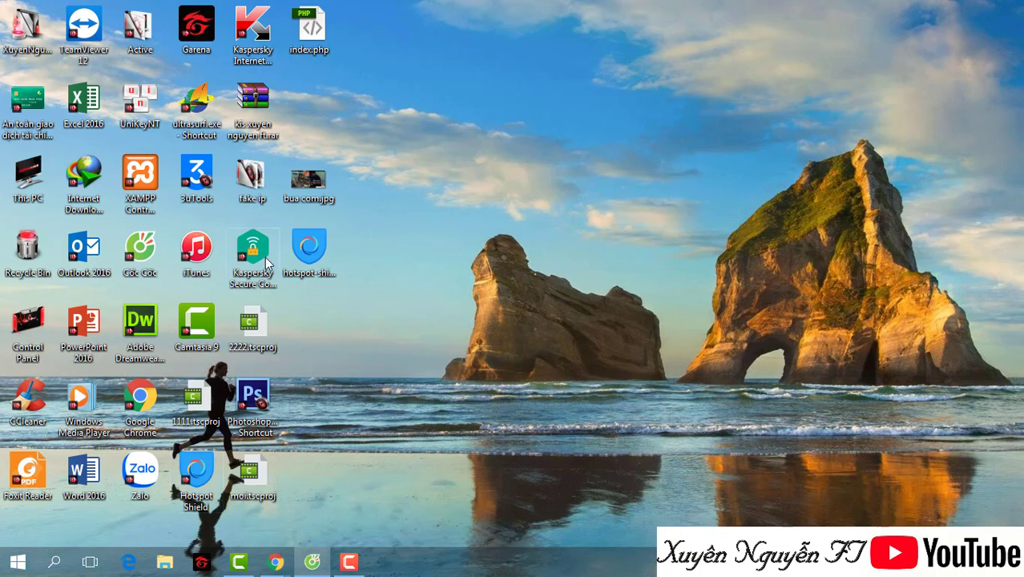
Launch Hotspot Shield, skip its introduction and look at the payment page of the 7-day Premium trial.
double_click(207, 476)
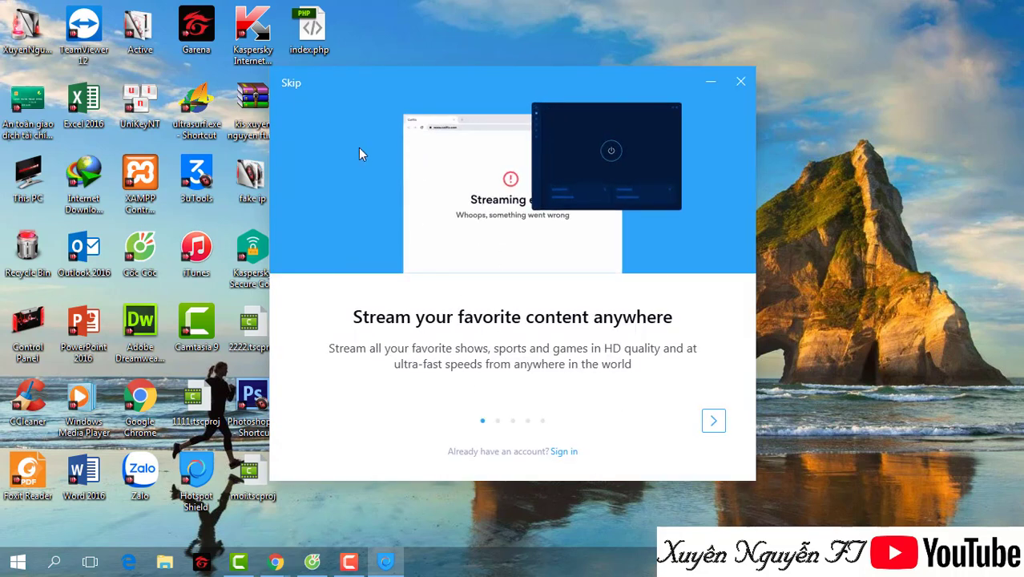
left_click(289, 85)
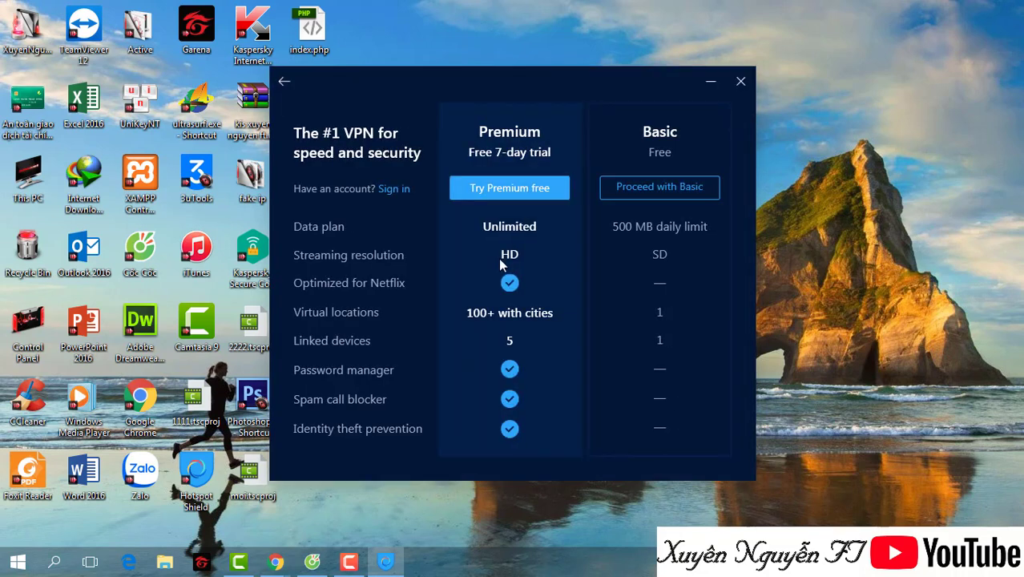
left_click(540, 191)
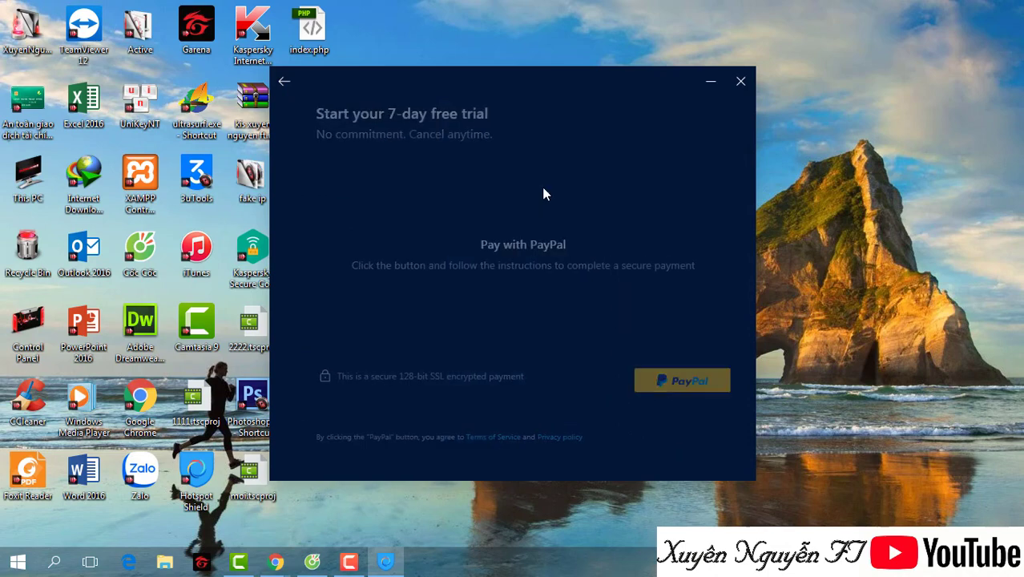
left_click(284, 81)
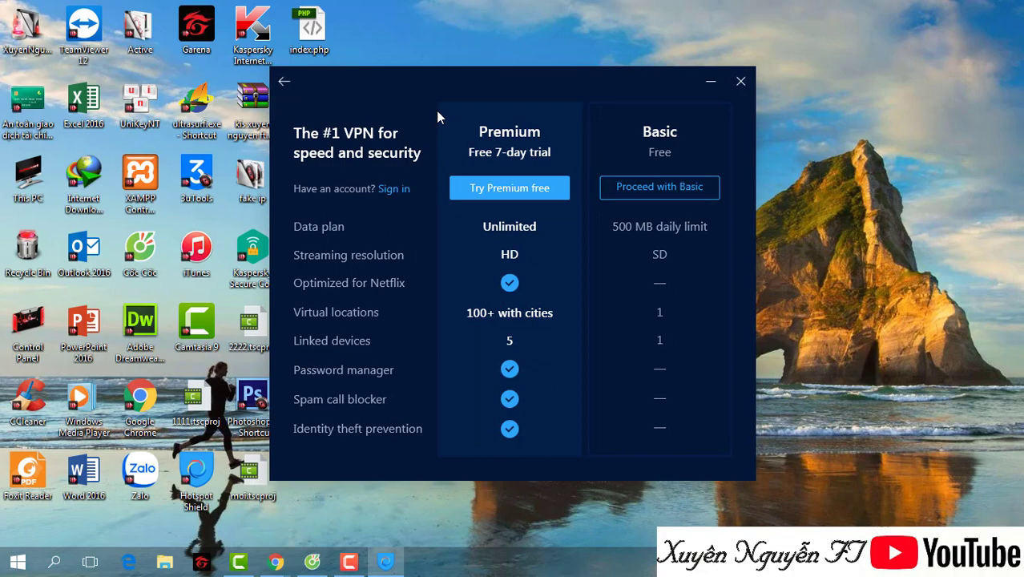
Proceed with the free Basic plan and dismiss the offer to refer friends.
left_click(651, 195)
left_click(516, 401)
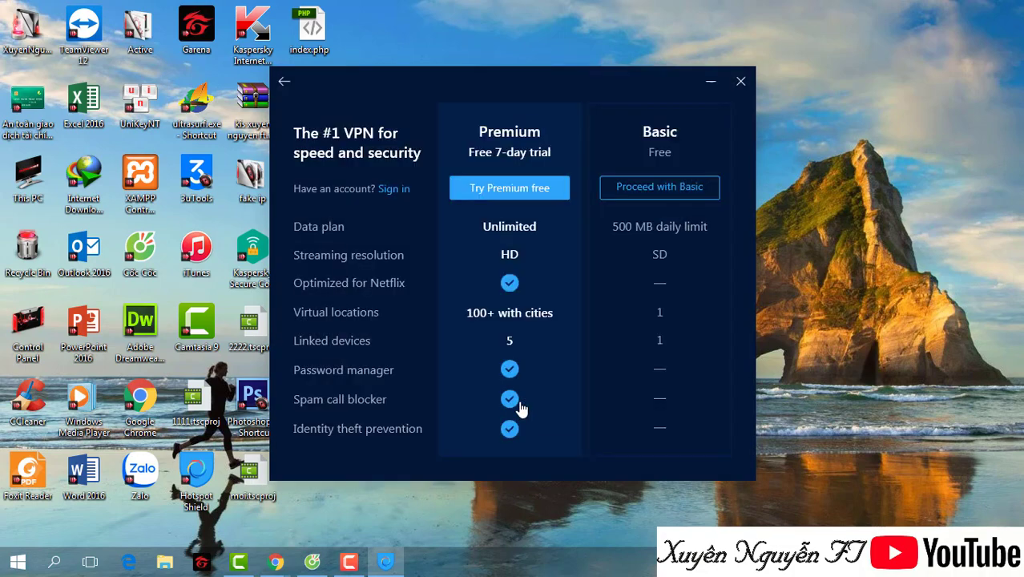
left_click(668, 106)
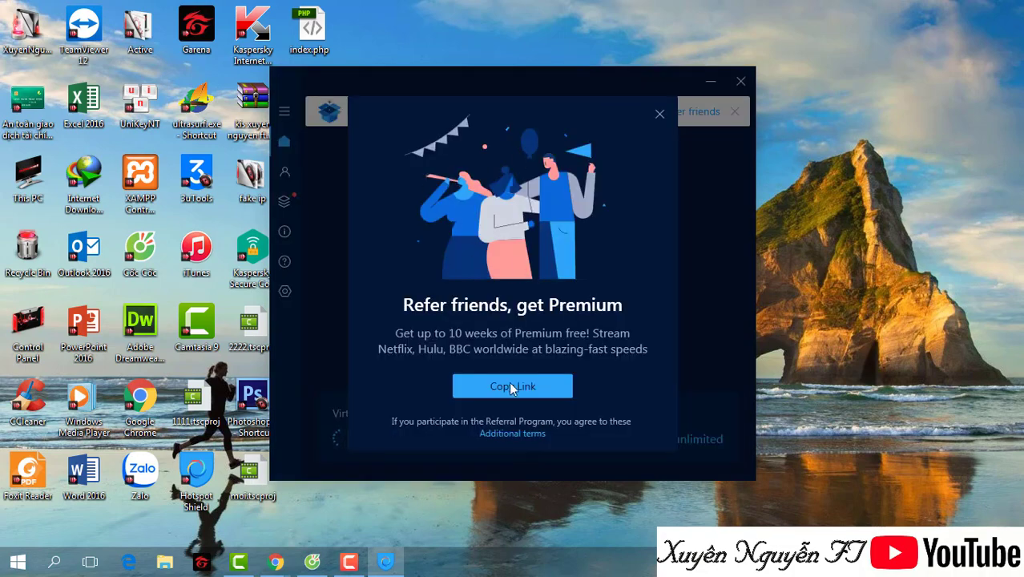
left_click(660, 113)
left_click(447, 34)
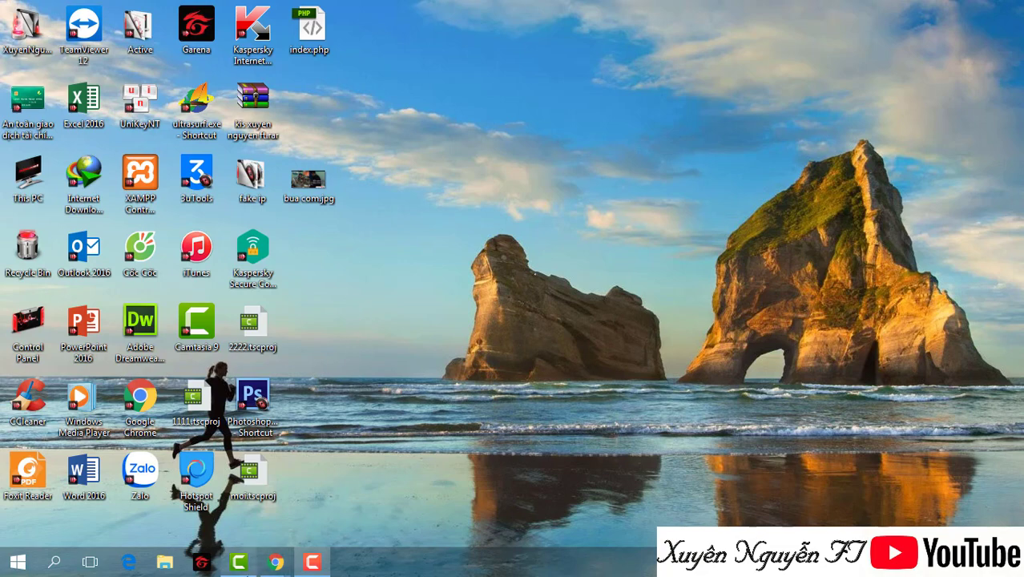
Switch to the taimienphi.vn page for Hotspot Shield in Chrome and examine its download links.
mouse_move(227, 574)
mouse_move(274, 566)
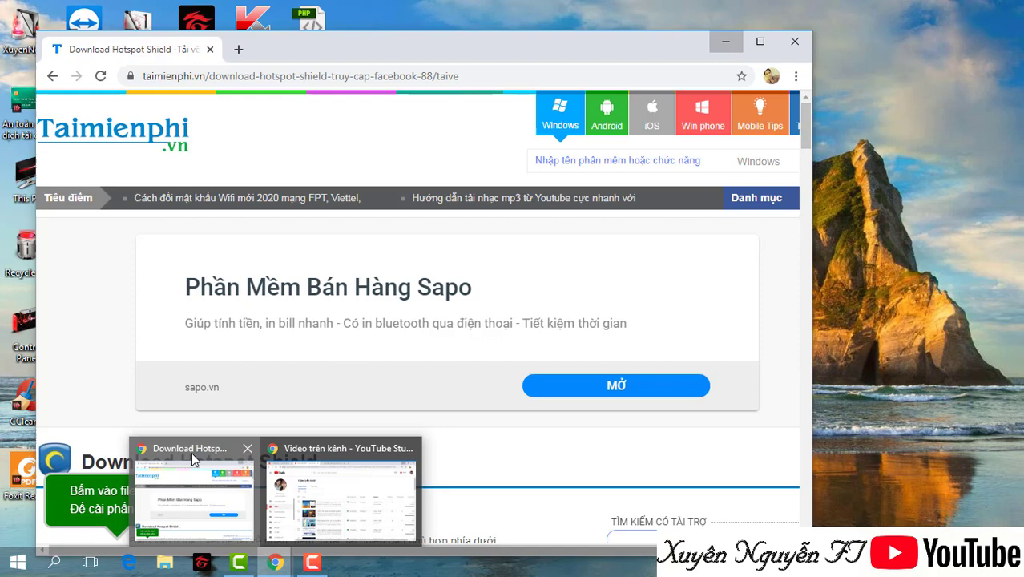
left_click(192, 452)
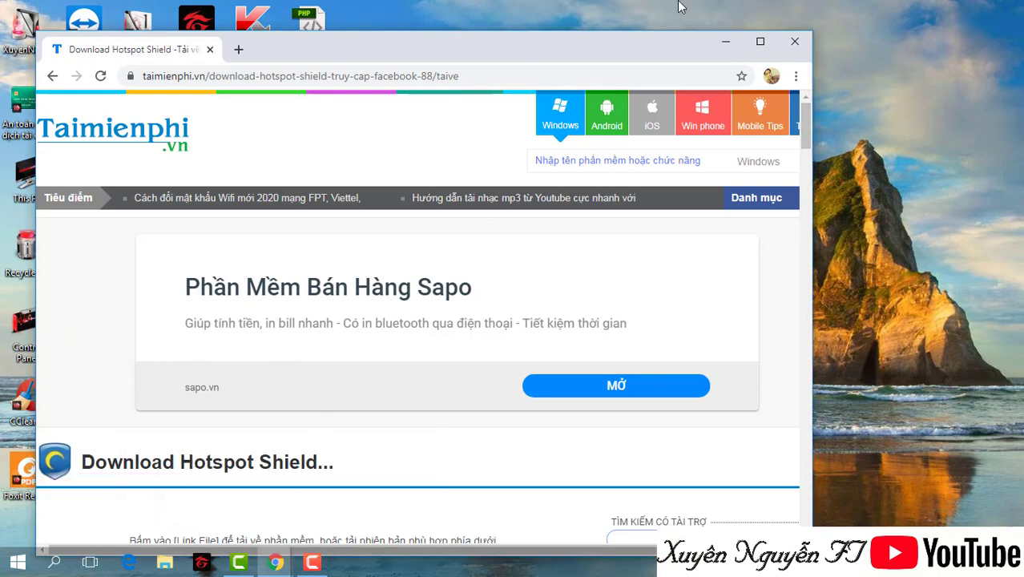
left_click(761, 44)
scroll(233, 363, "down", 1)
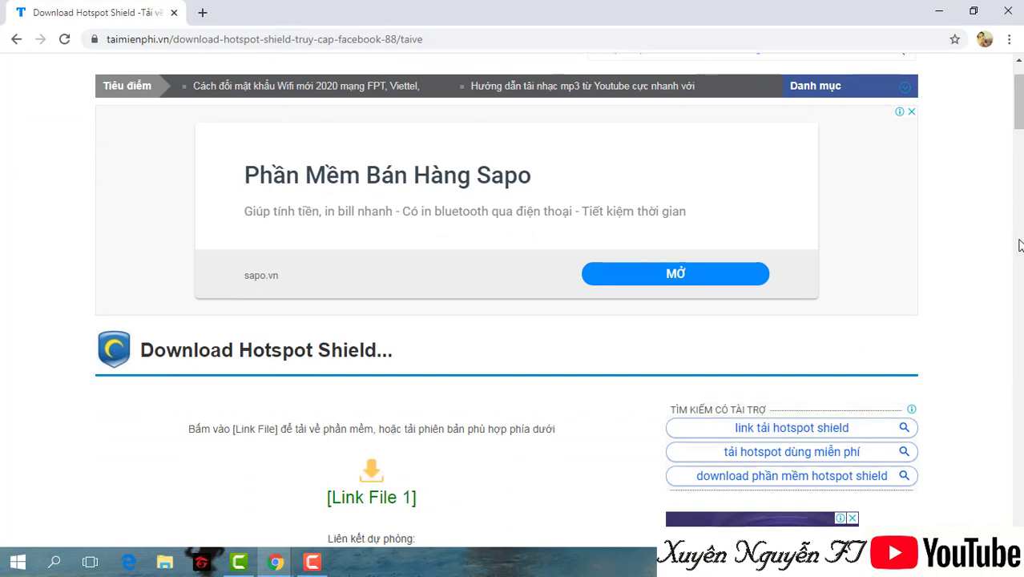
scroll(1018, 104, "down", 5)
scroll(1017, 104, "up", 3)
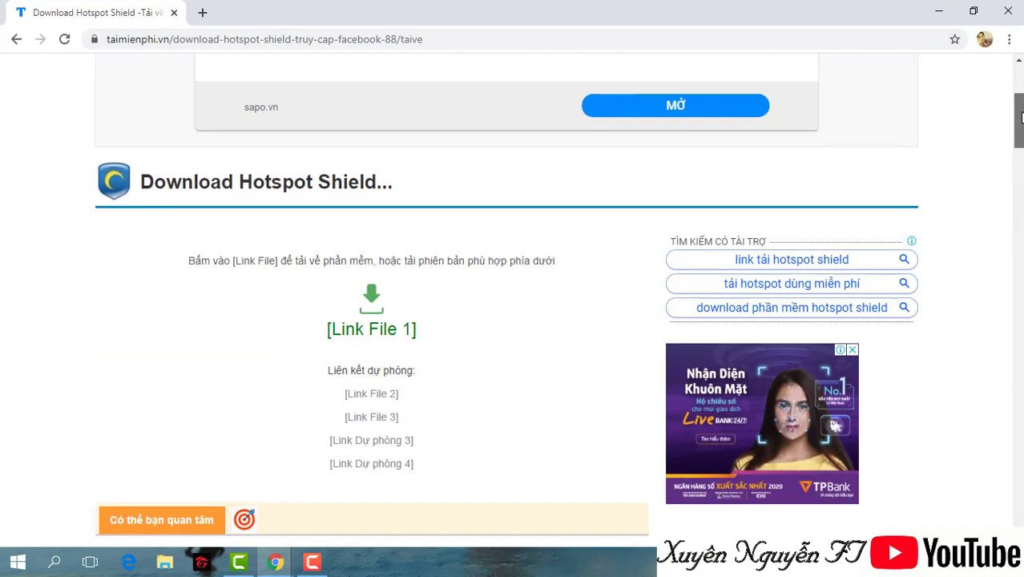
left_click(938, 12)
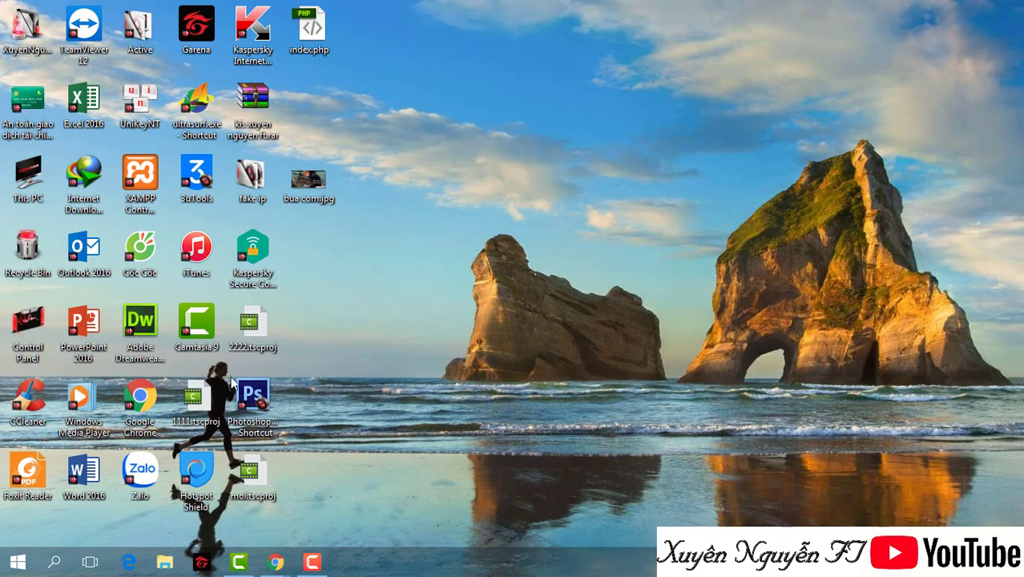
Reopen Hotspot Shield and check the computer's current IP address on kiemtraip.com in Chrome.
double_click(205, 491)
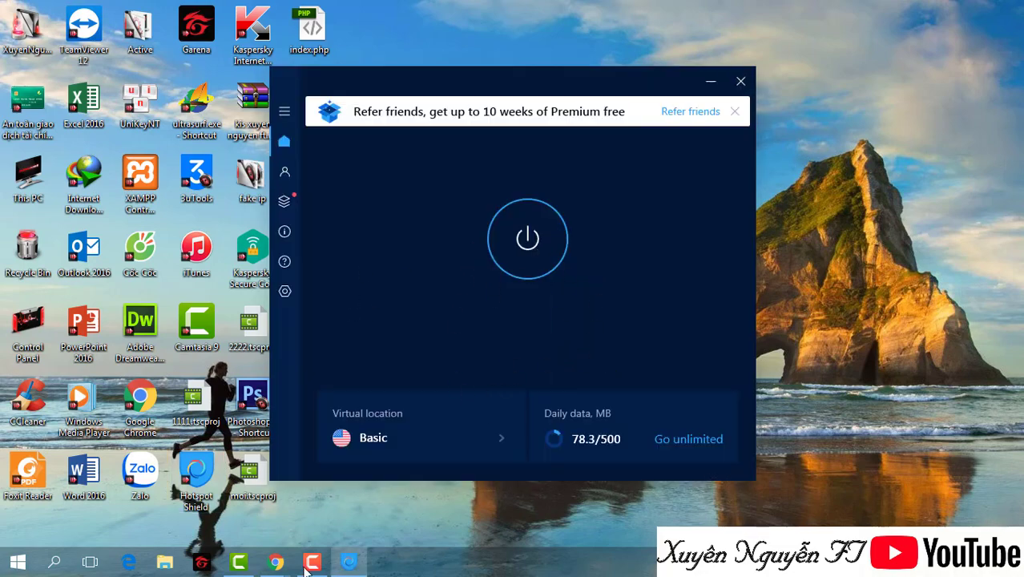
mouse_move(276, 563)
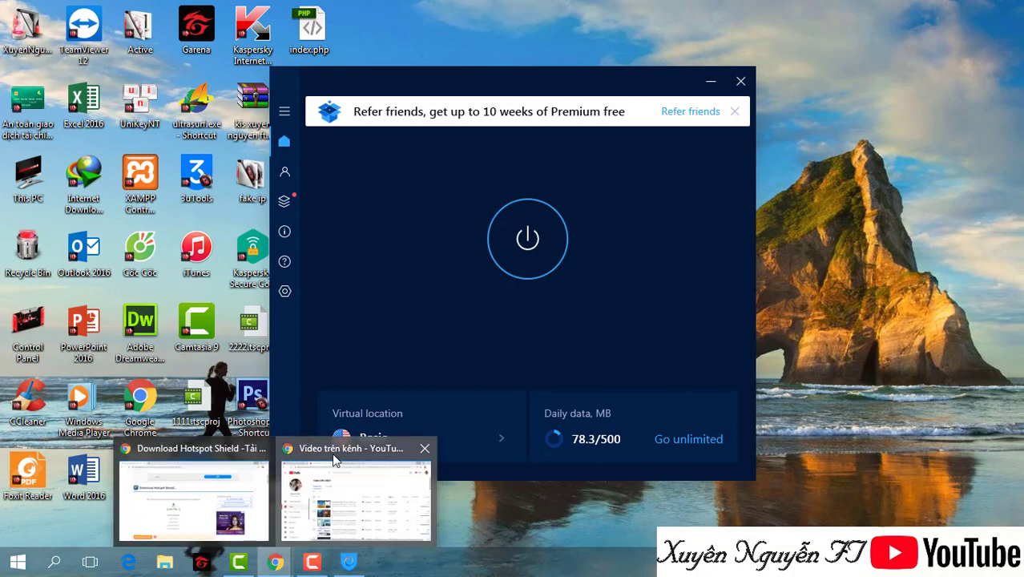
left_click(335, 459)
left_click(562, 12)
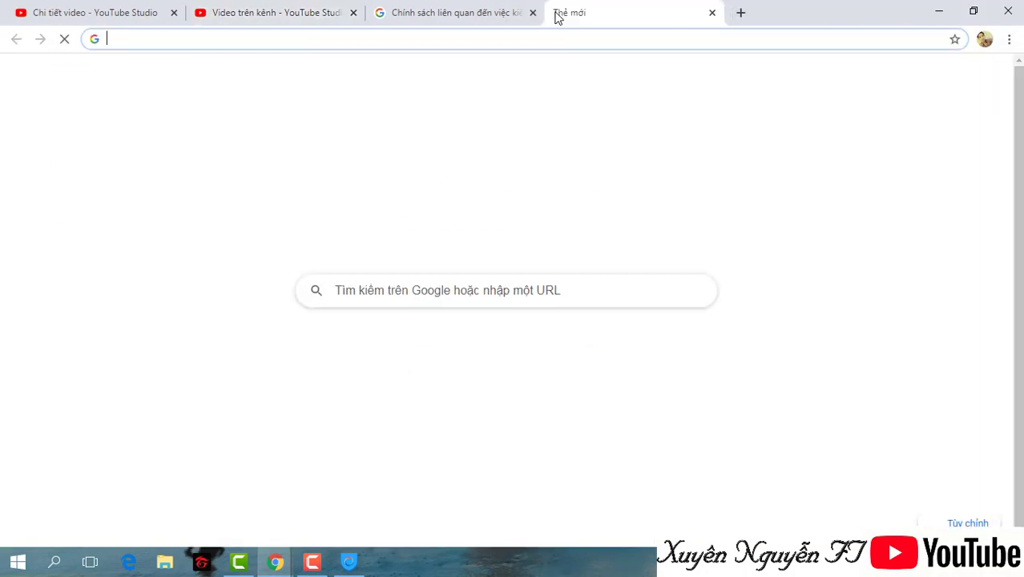
type("ki")
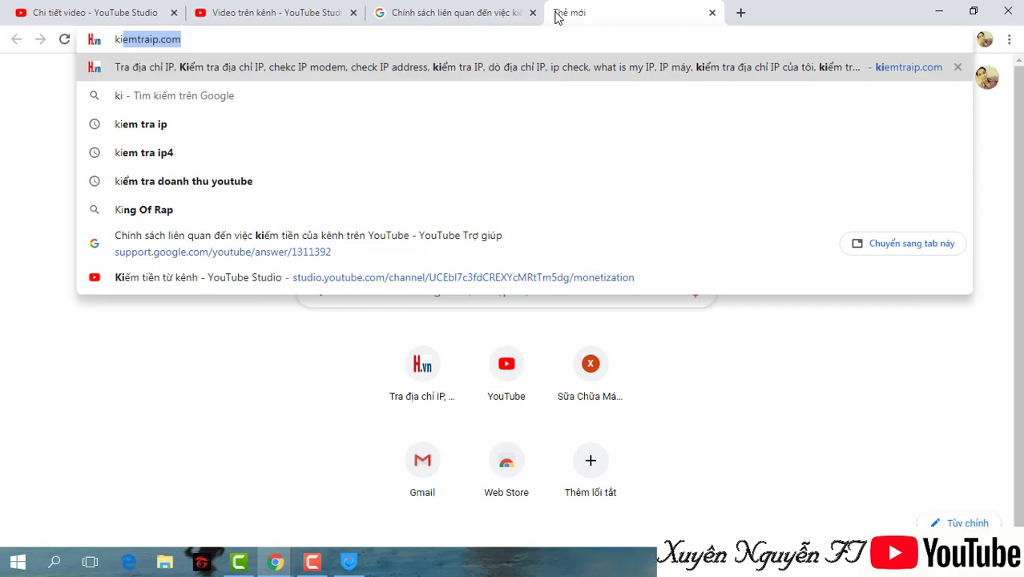
key("Return")
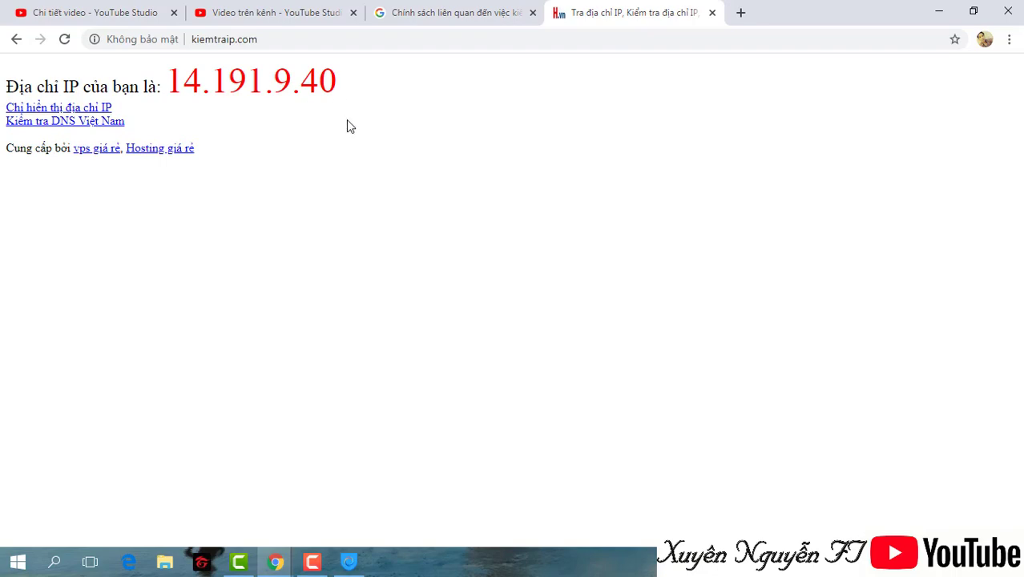
left_click(939, 11)
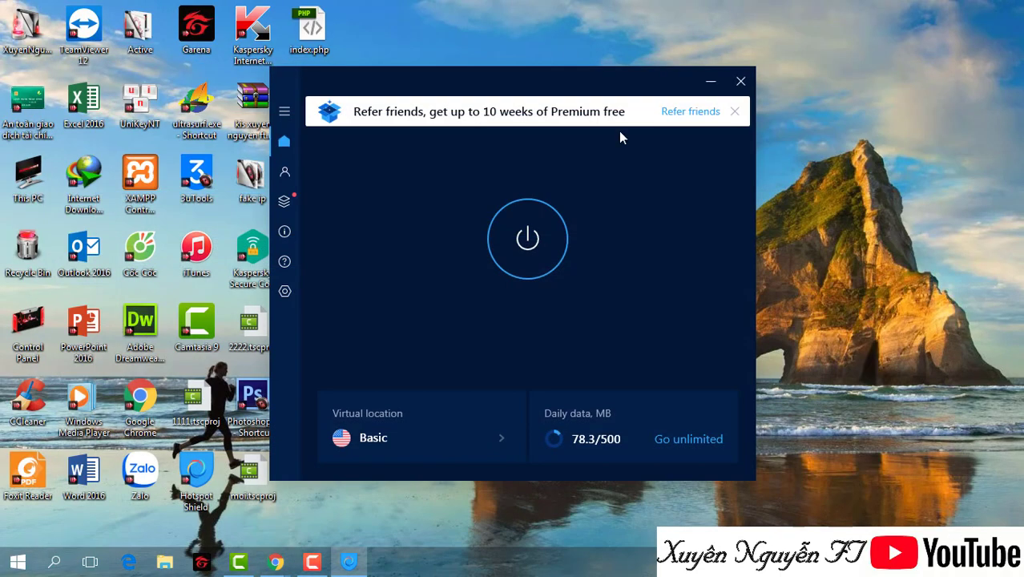
Connect the VPN through the Basic virtual location and open the list of available locations.
left_click(529, 253)
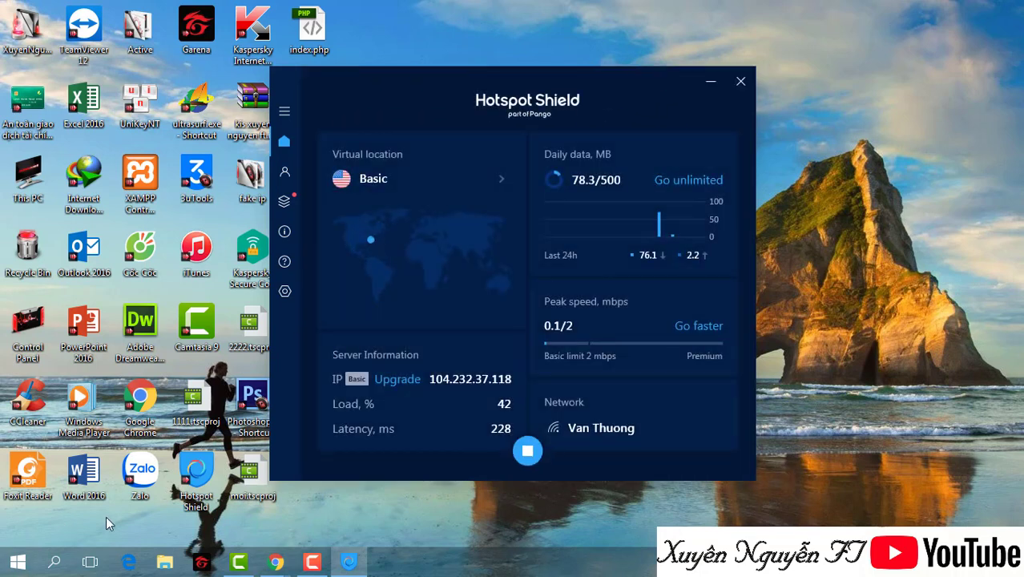
left_click(311, 562)
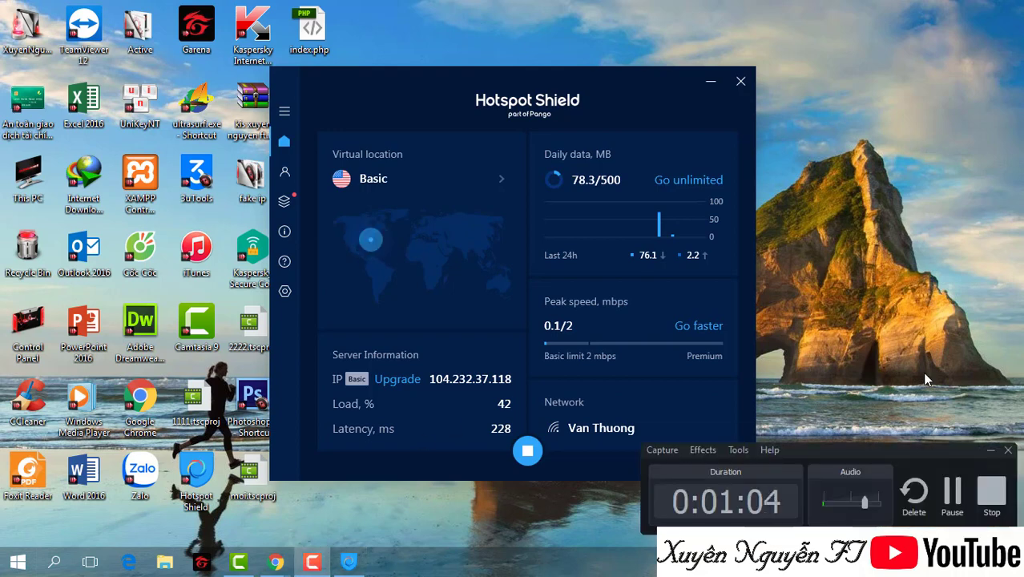
left_click(991, 498)
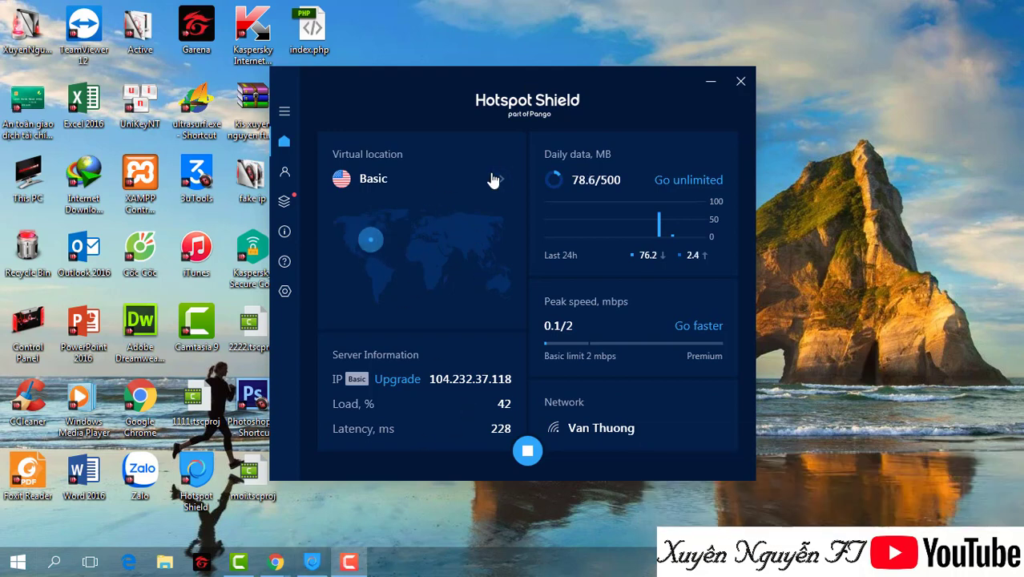
left_click(409, 201)
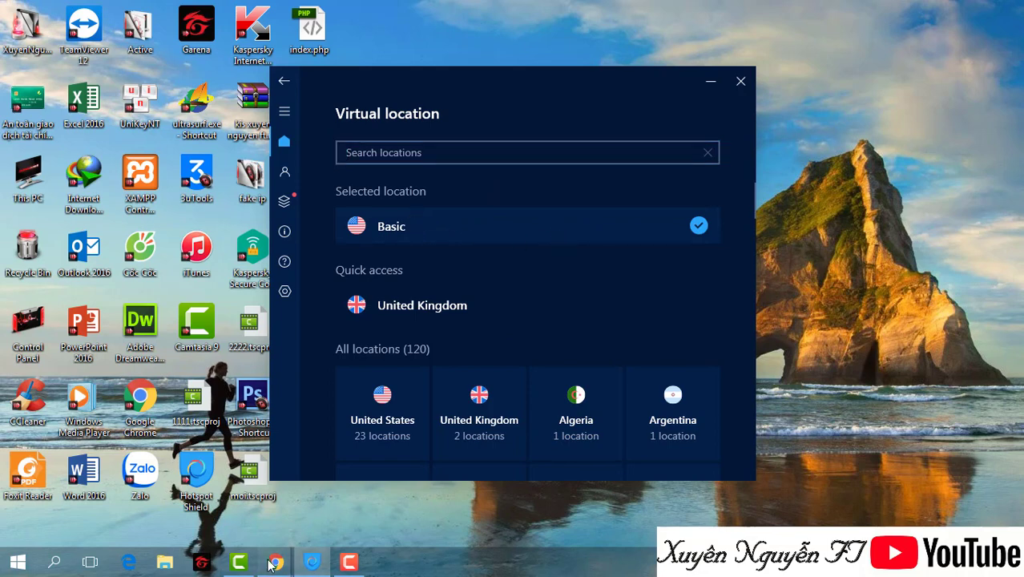
Switch to Chrome and recheck the computer's IP address on kiemtraip.com with the VPN connected.
mouse_move(275, 561)
left_click(290, 474)
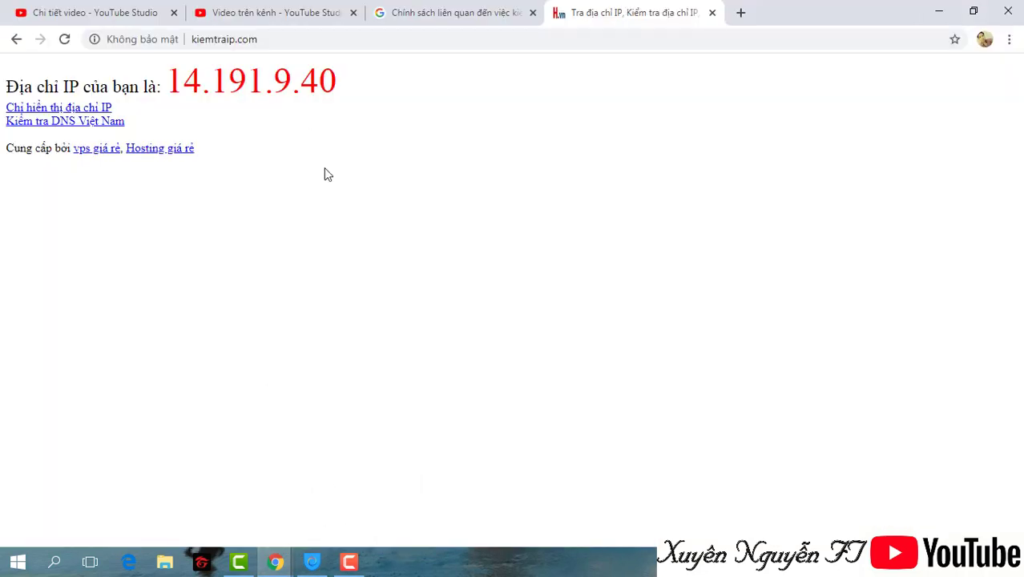
left_click(62, 39)
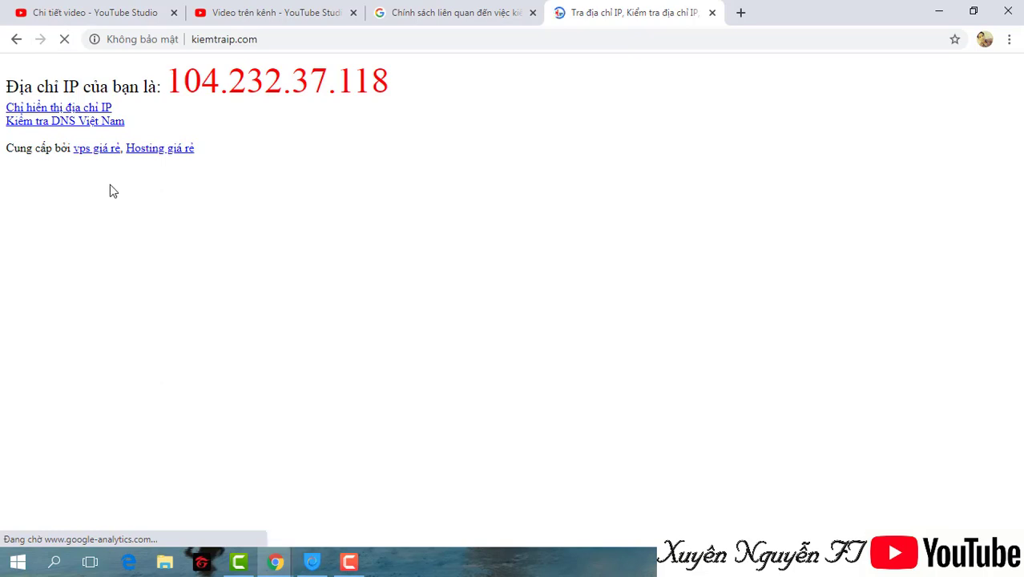
left_click_drag(170, 80, 521, 118)
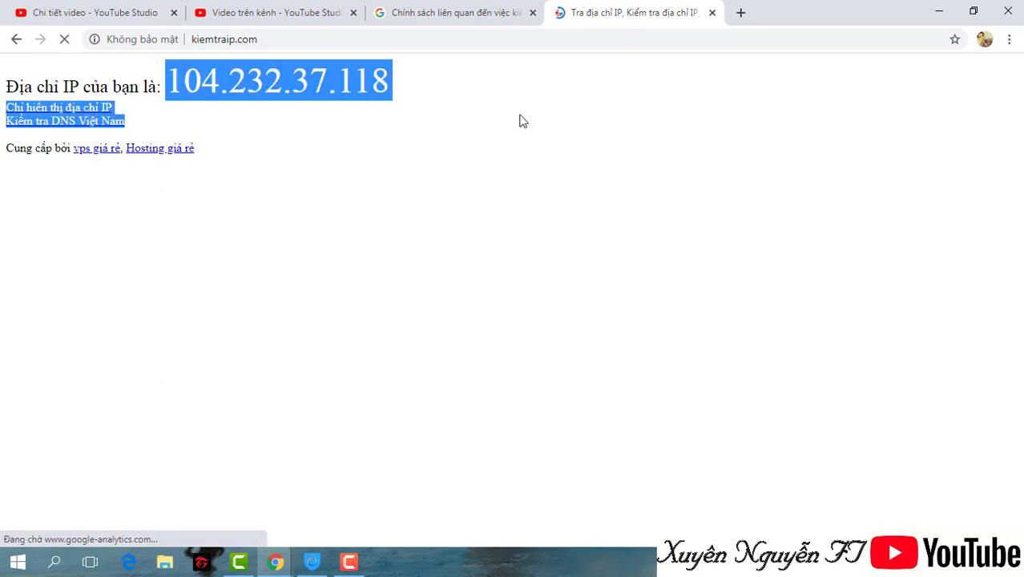
left_click(939, 11)
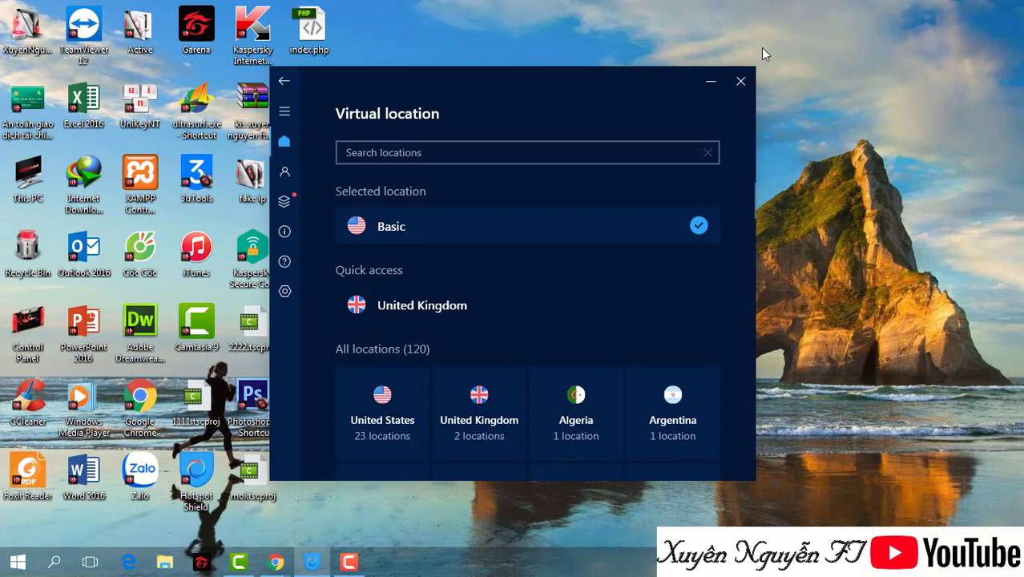
Minimize Hotspot Shield, open Kaspersky Internet Security and go to its activation code entry page.
left_click(710, 84)
double_click(252, 30)
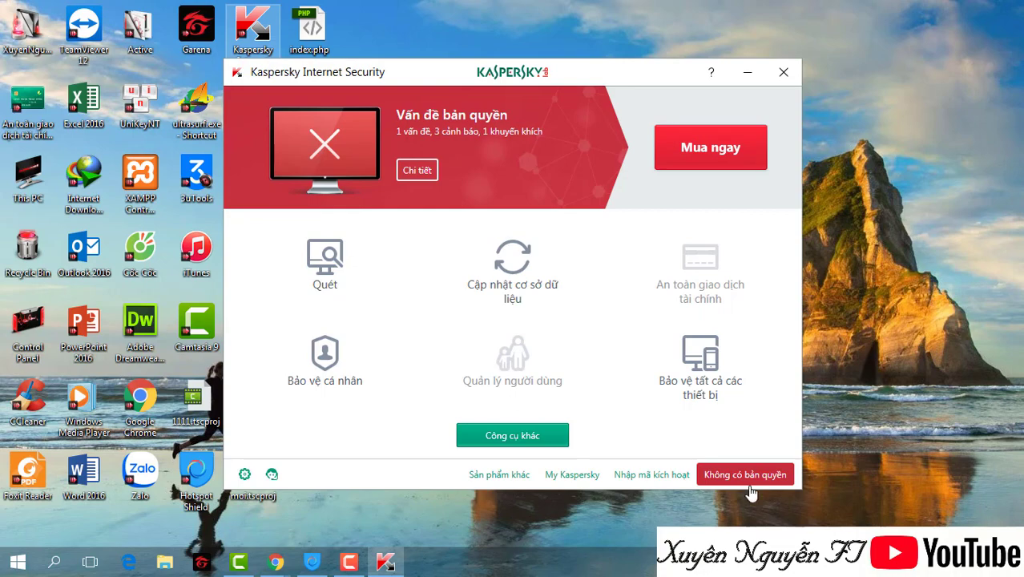
left_click(749, 484)
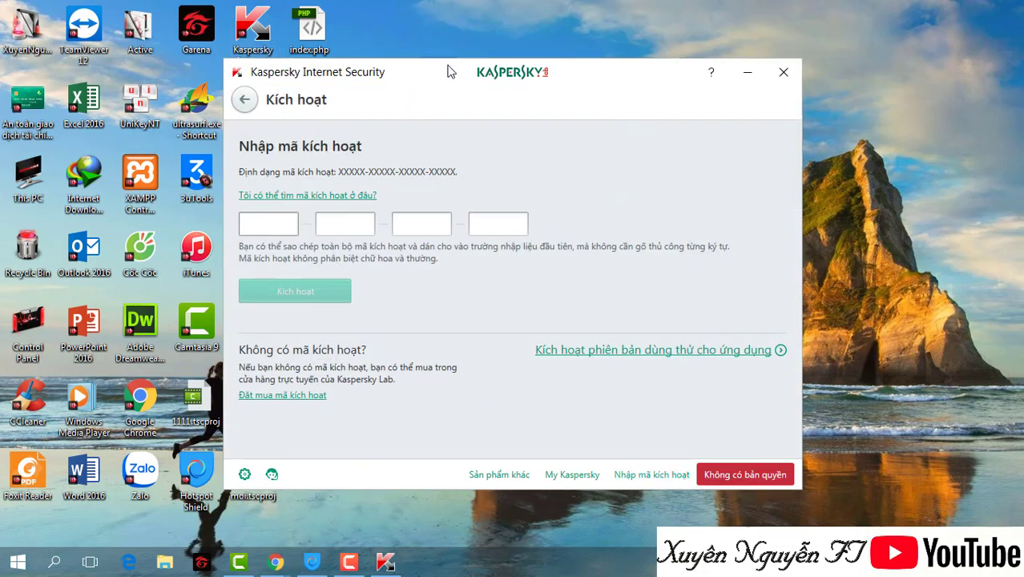
left_click_drag(421, 79, 534, 83)
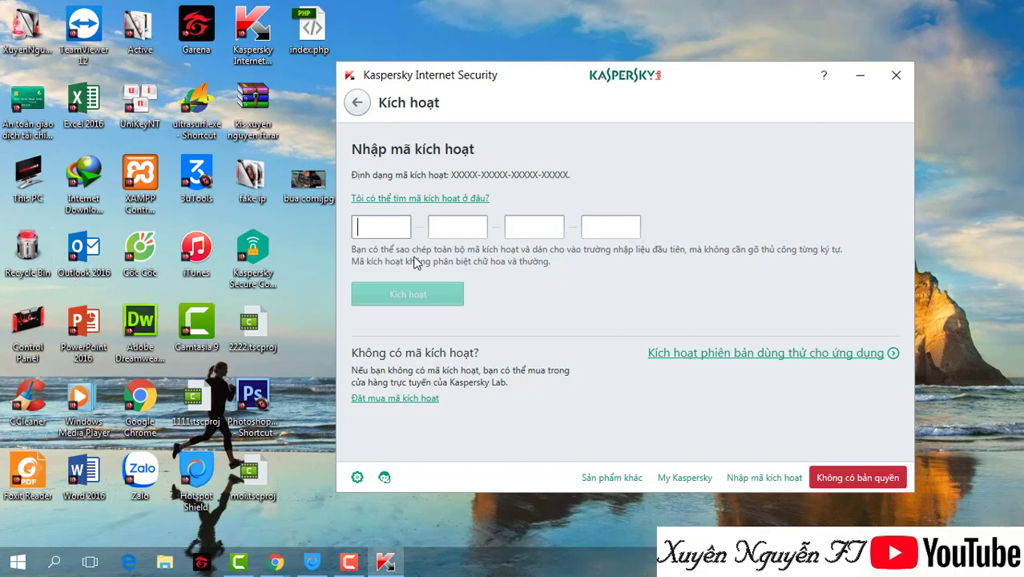
right_click(393, 229)
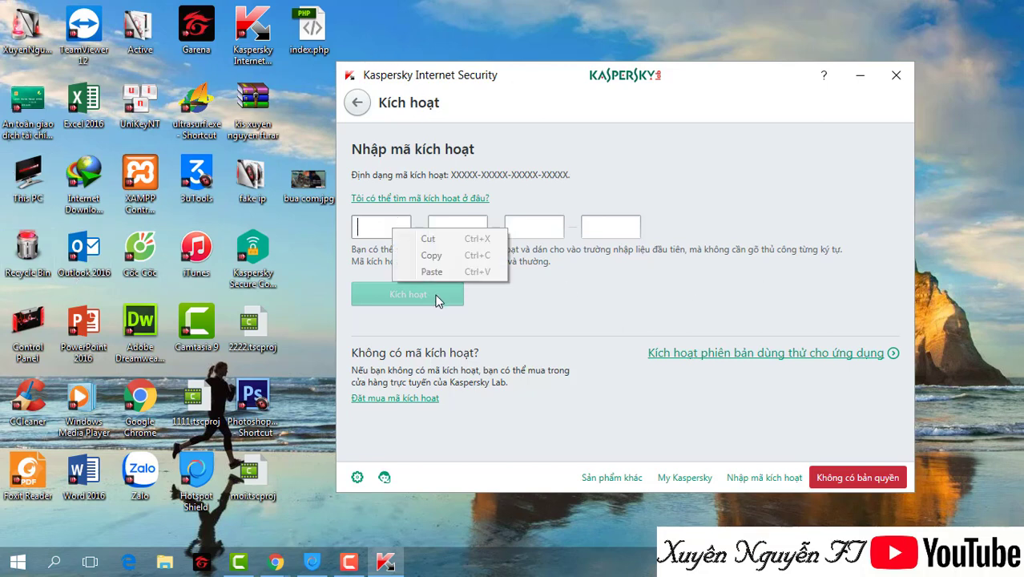
Open key.txt inside reset kaspersky.rar from the Downloads > Compressed folder and copy the activation code.
double_click(36, 182)
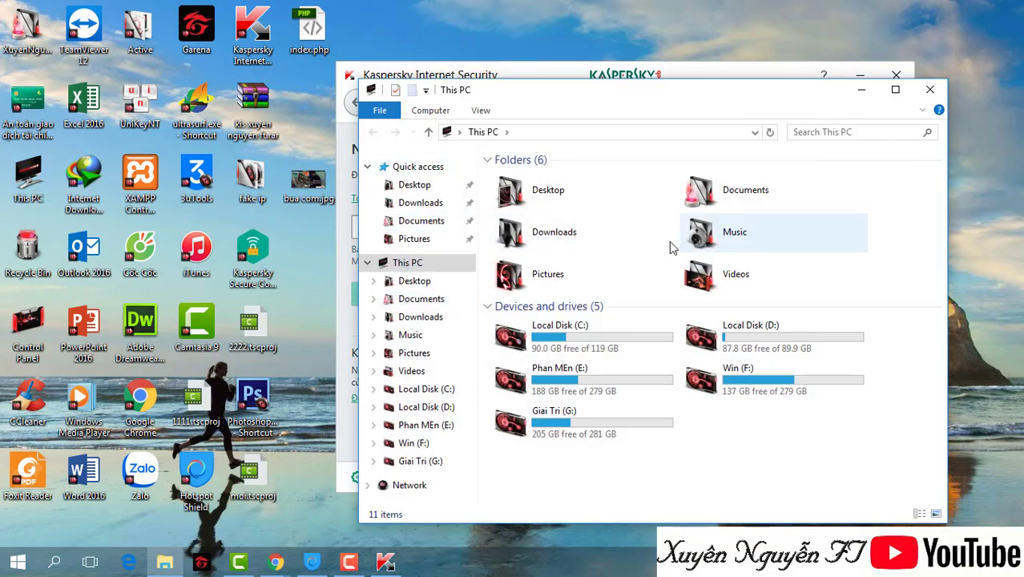
double_click(635, 244)
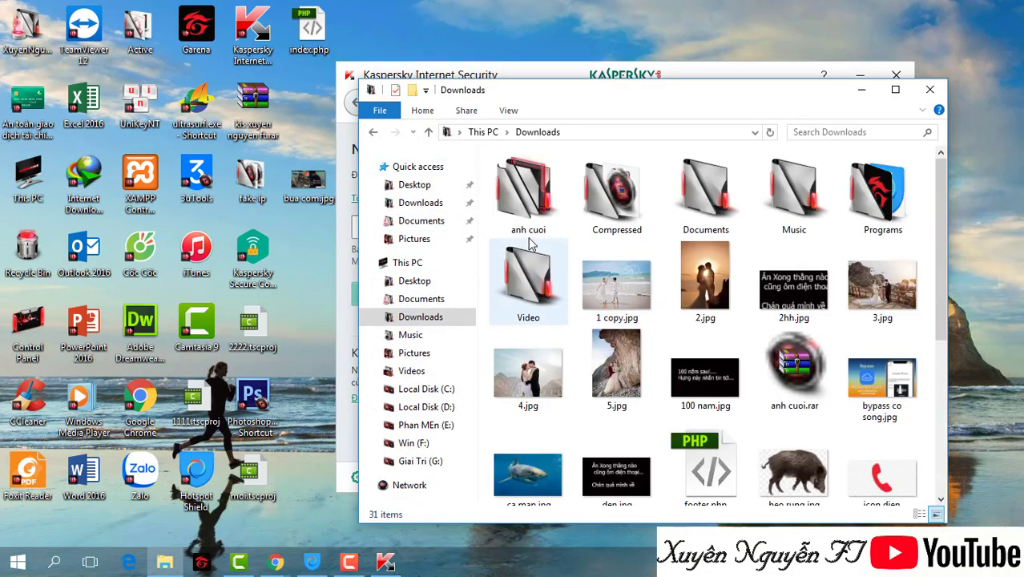
double_click(630, 221)
double_click(557, 202)
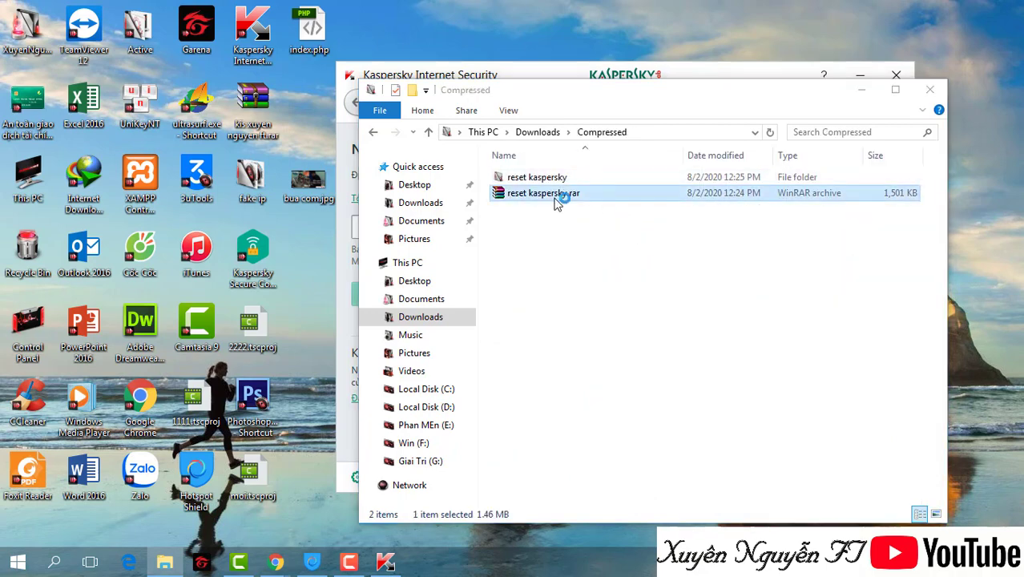
double_click(178, 269)
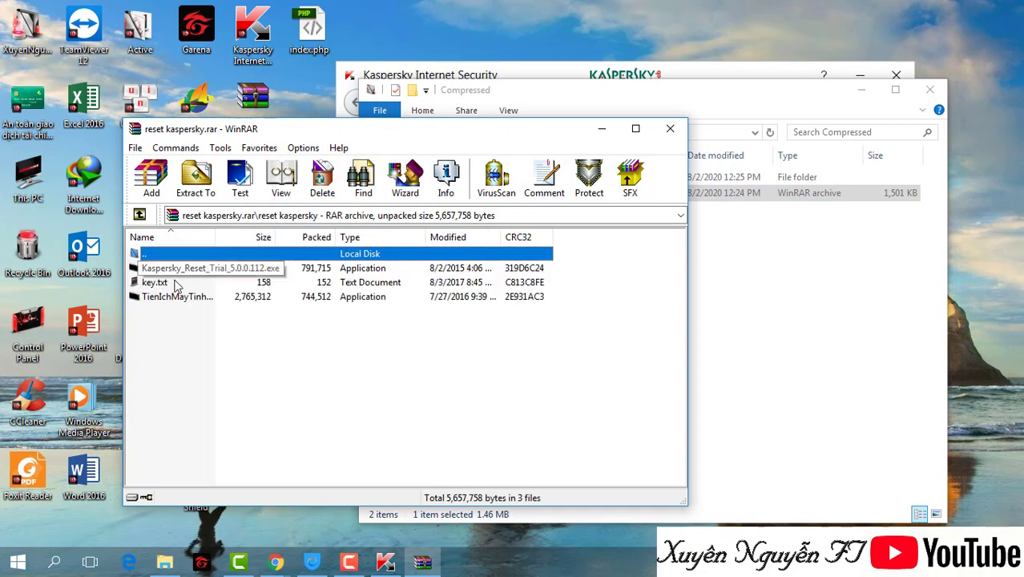
double_click(175, 284)
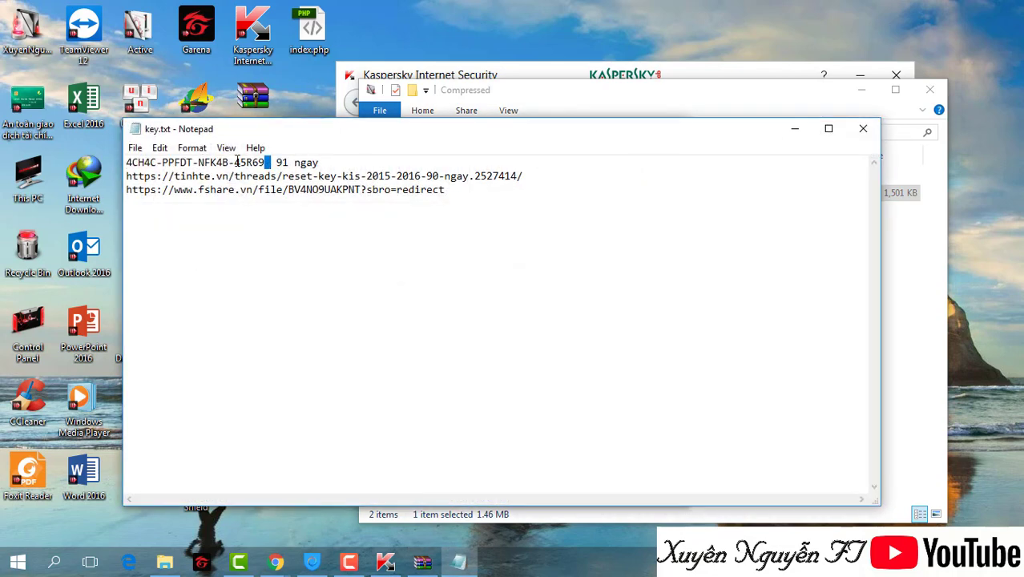
left_click_drag(238, 162, 102, 160)
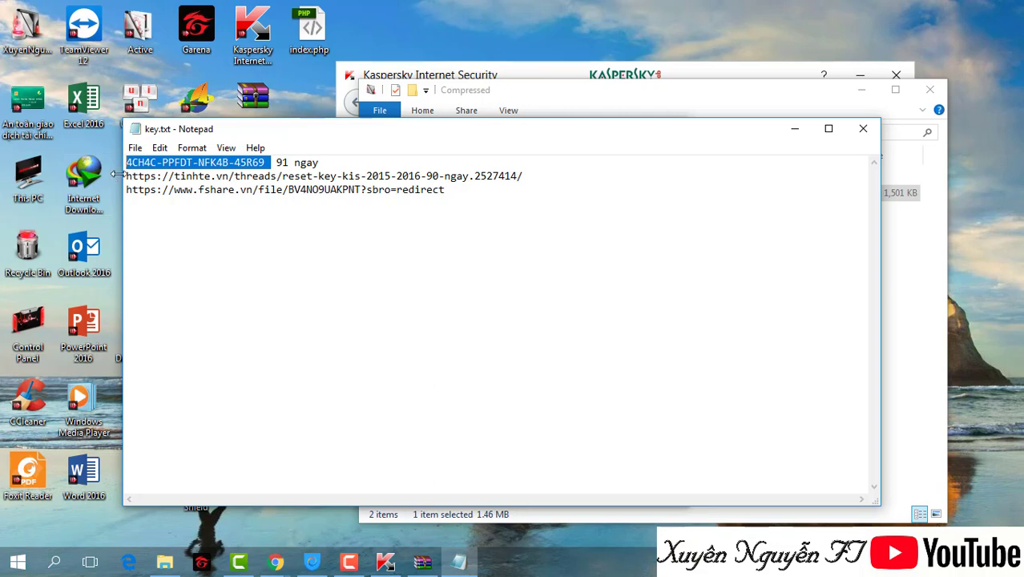
Close the key file, archive and folder windows, paste the activation code into Kaspersky and complete the activation.
left_click(858, 132)
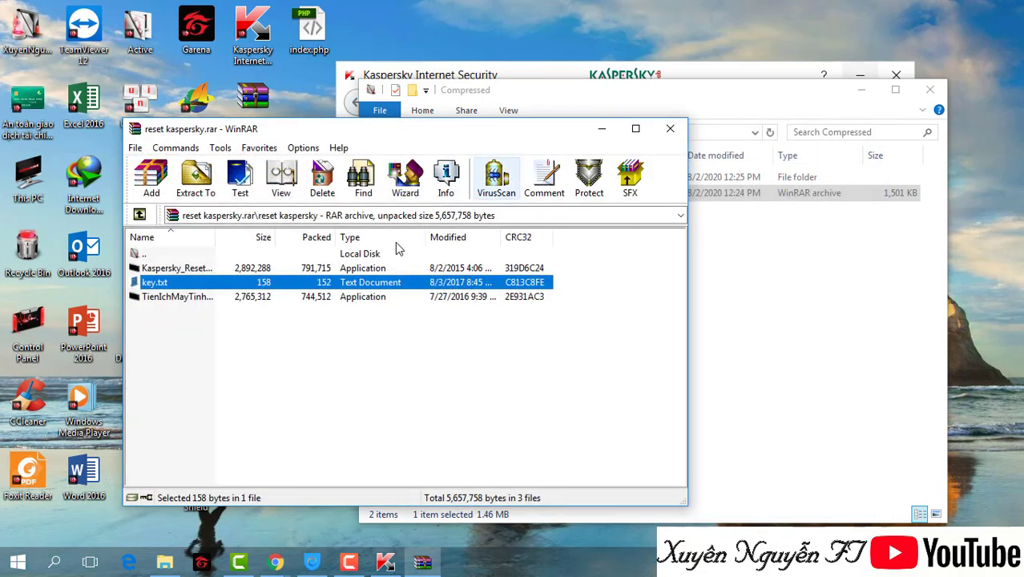
left_click(678, 136)
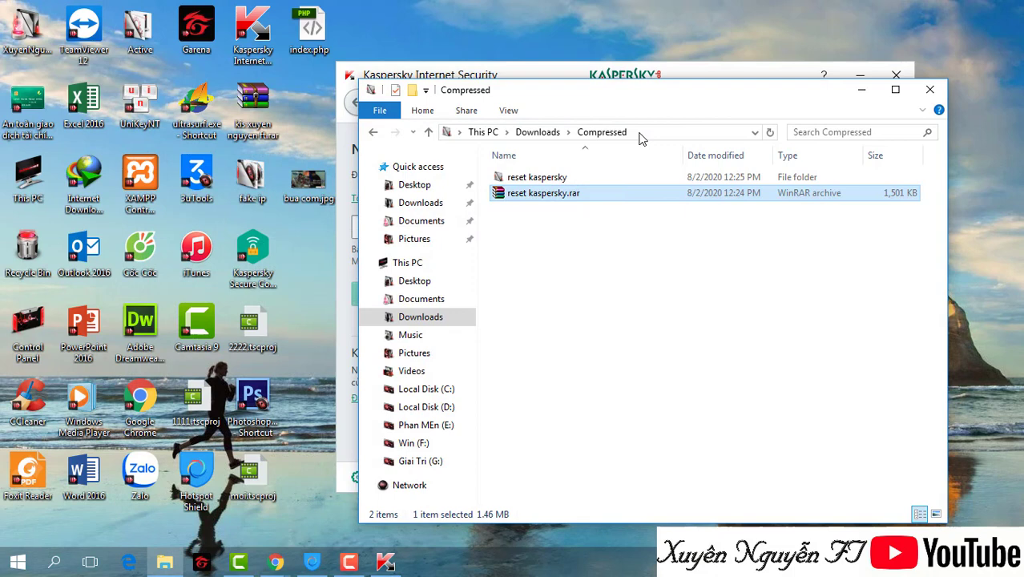
left_click(930, 89)
key("ctrl+v")
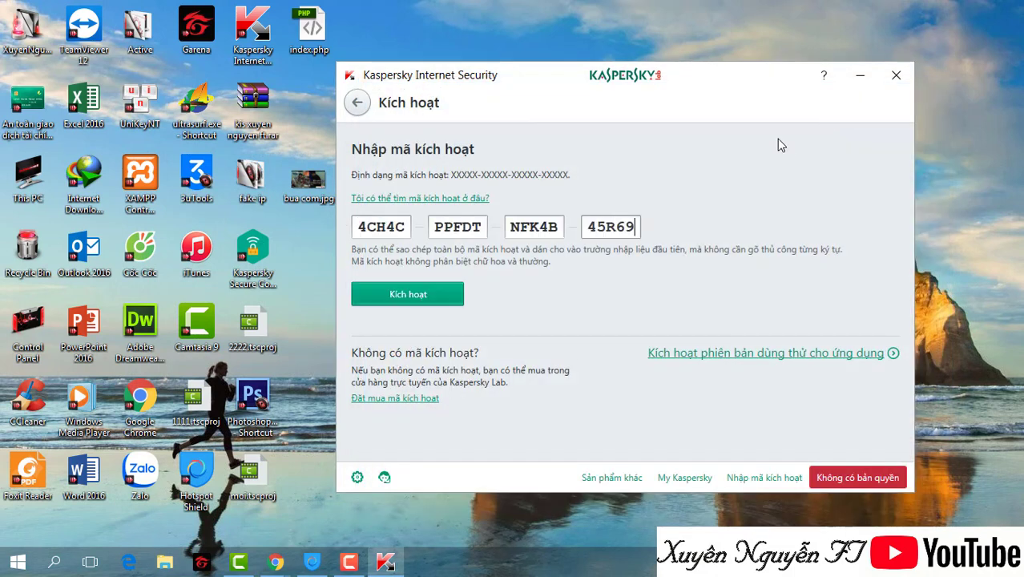
left_click(378, 301)
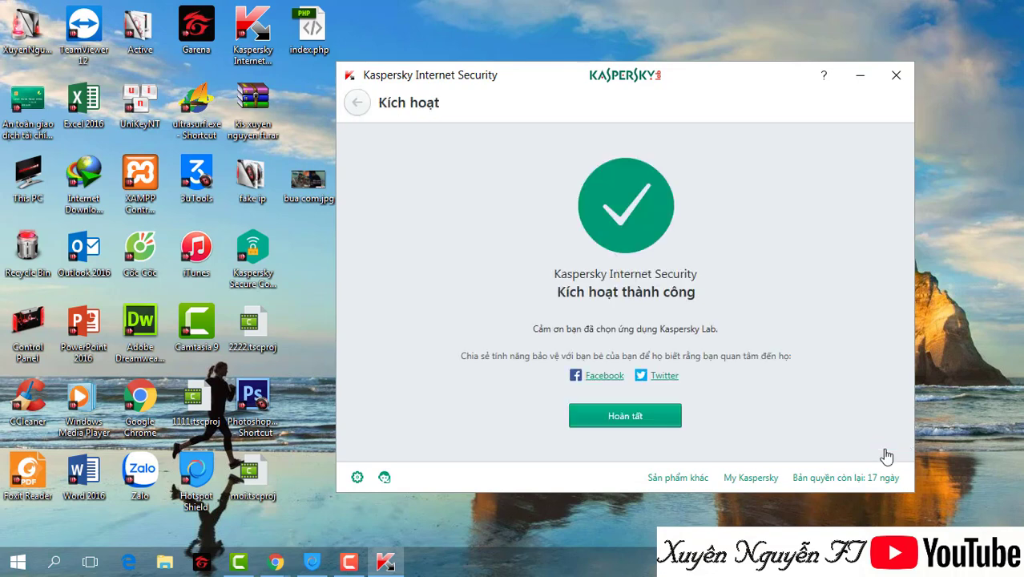
left_click(623, 415)
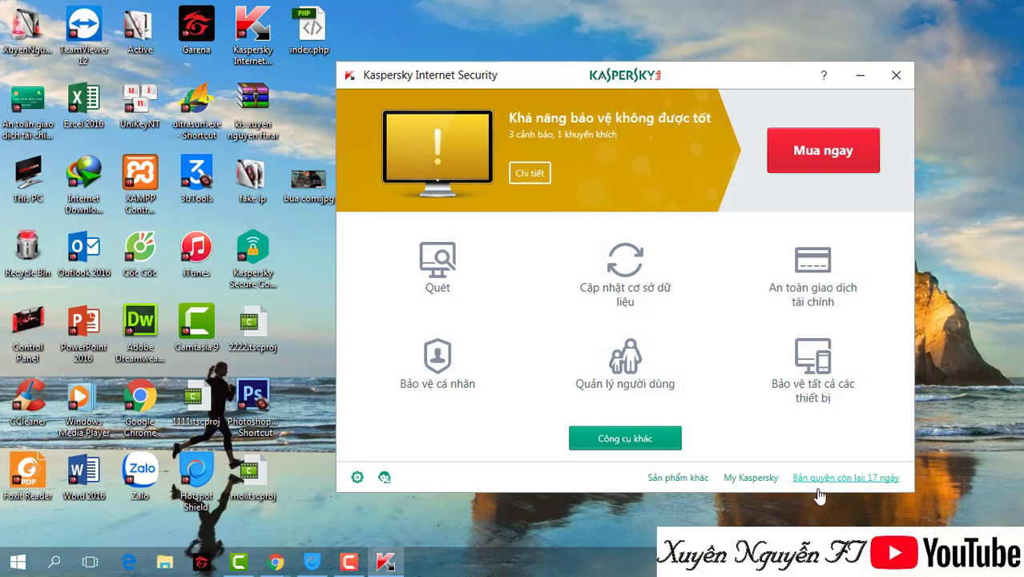
Examine Kaspersky's notification center, database update page and license details, returning to the main screen.
left_click(543, 174)
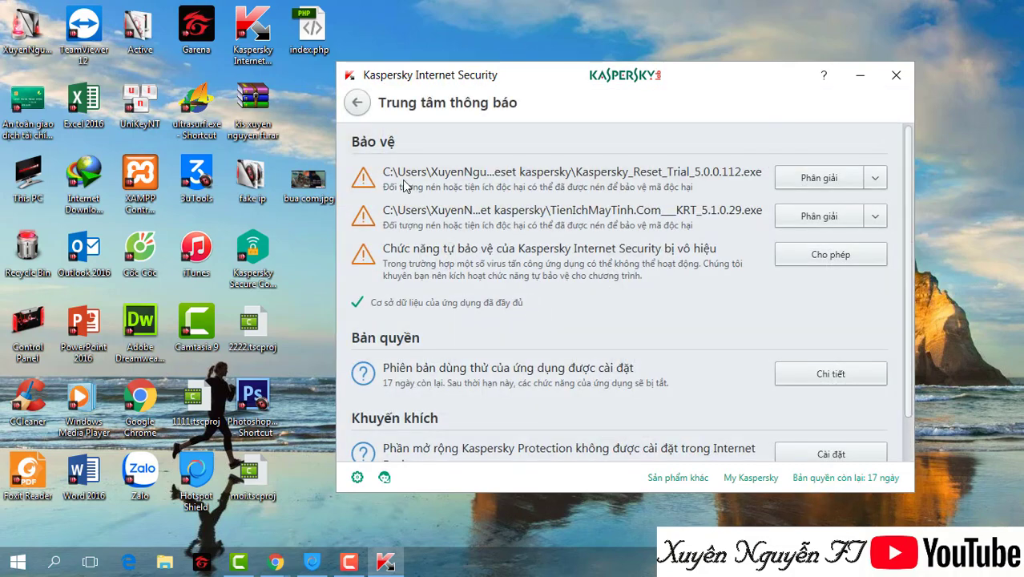
left_click(353, 106)
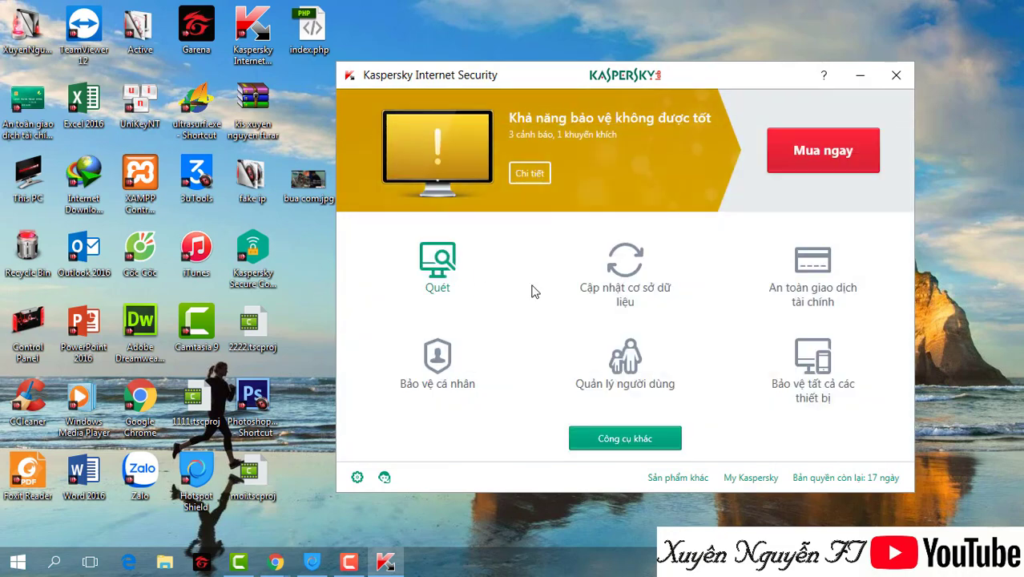
left_click(653, 292)
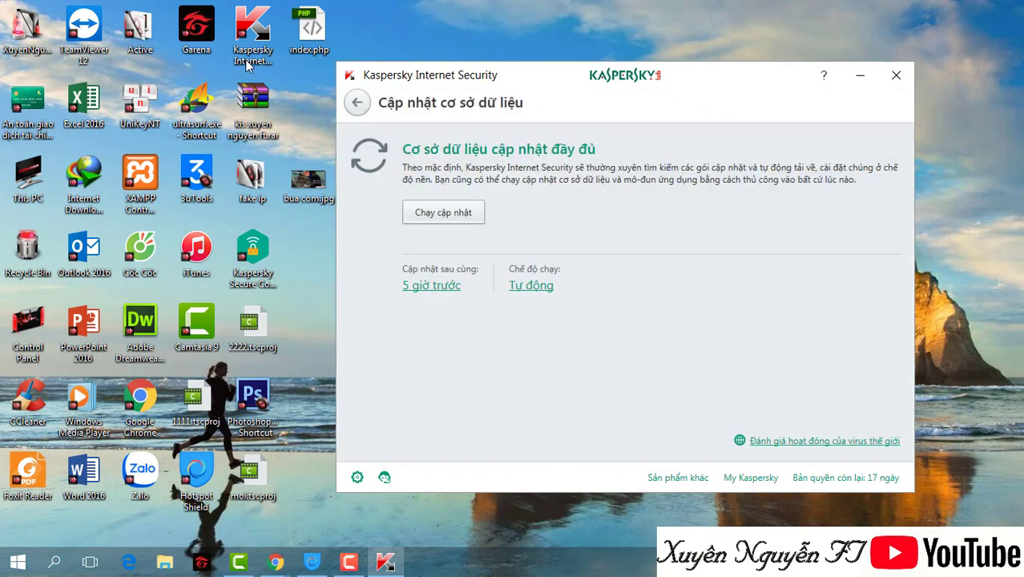
left_click(356, 102)
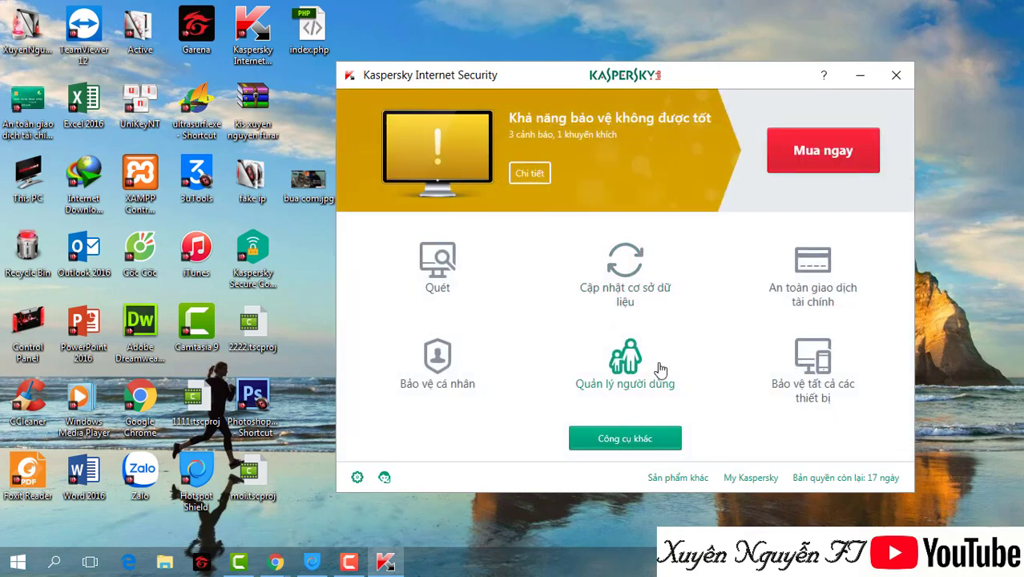
left_click(856, 479)
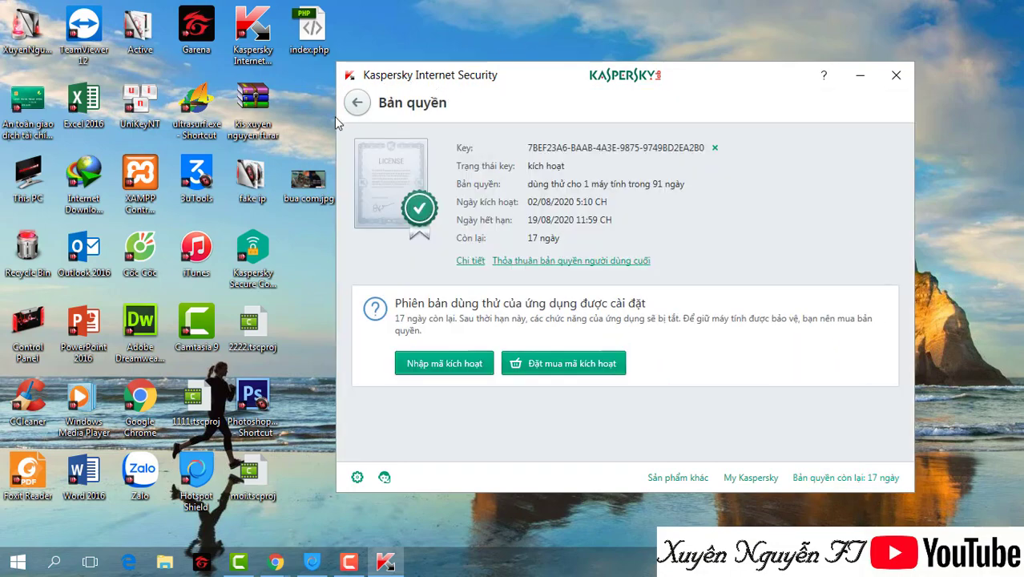
left_click(356, 103)
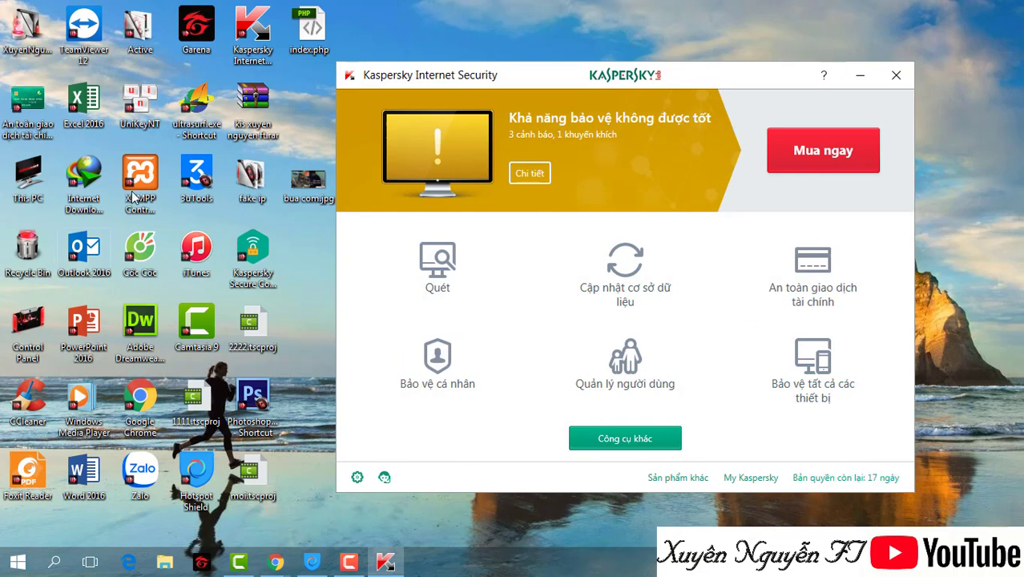
Launch the Cốc Cốc browser, load youtube.com and open the signed-in account's own channel page.
double_click(129, 269)
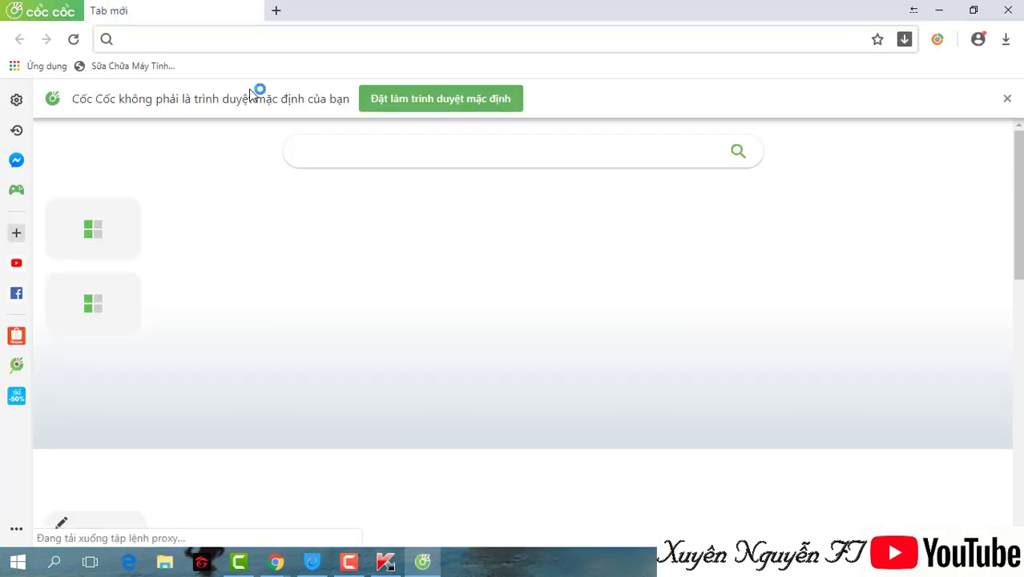
type("y")
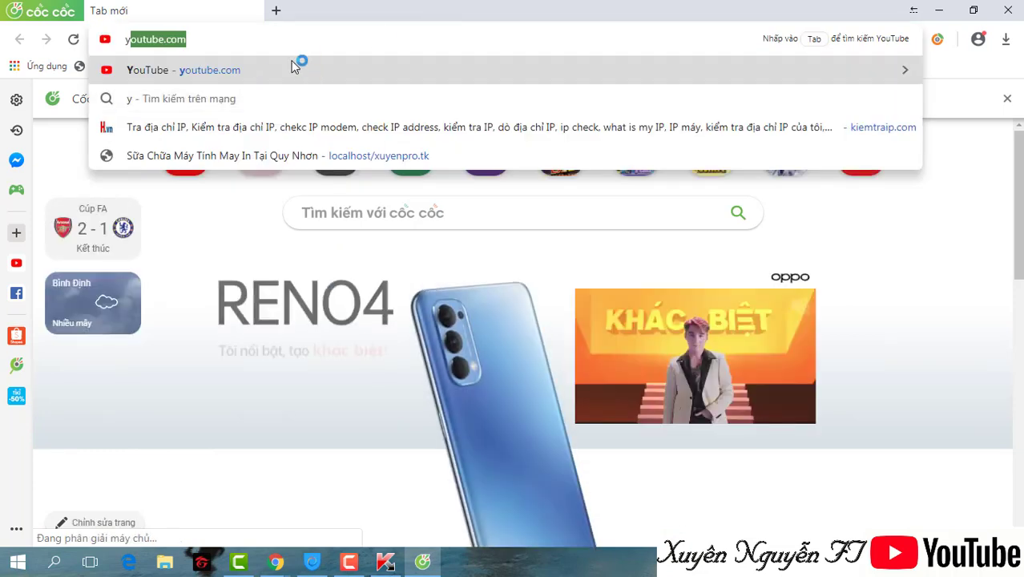
left_click(291, 65)
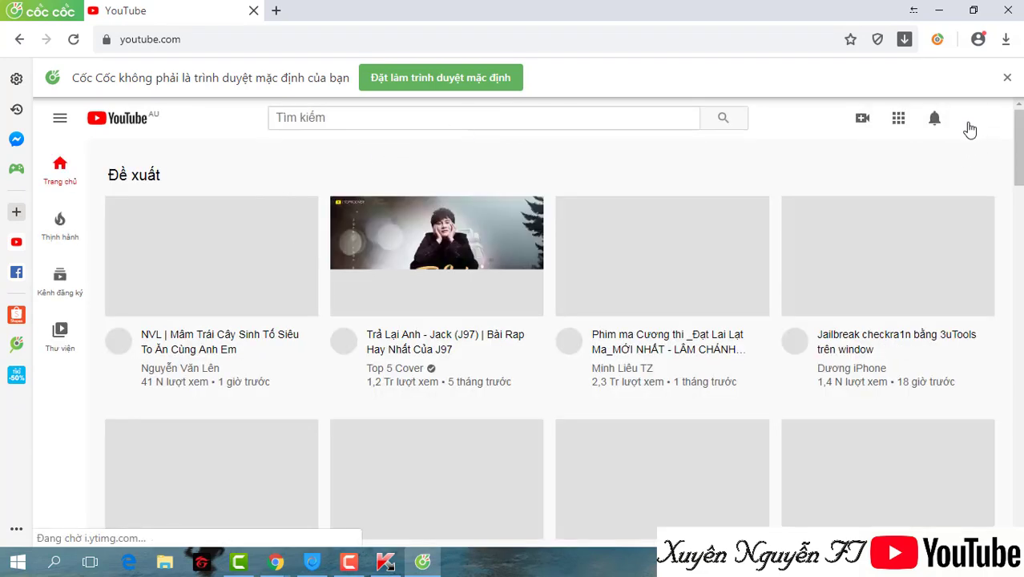
left_click(976, 119)
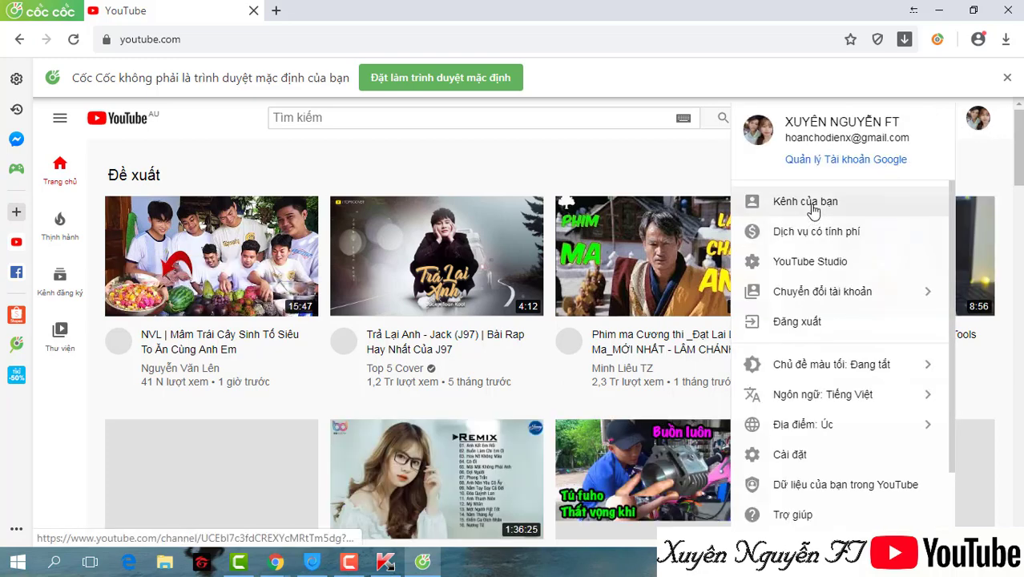
left_click(812, 212)
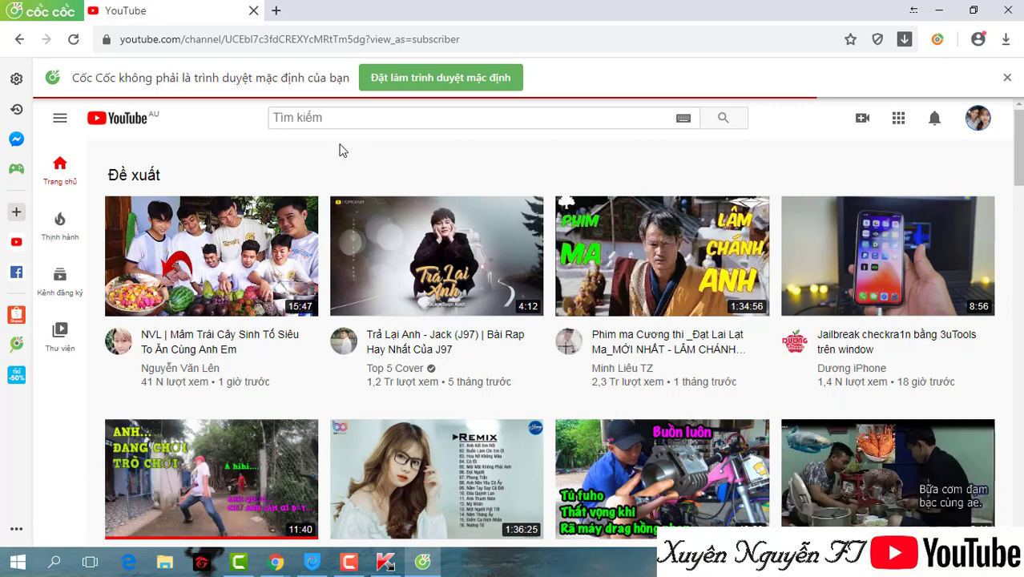
left_click(978, 120)
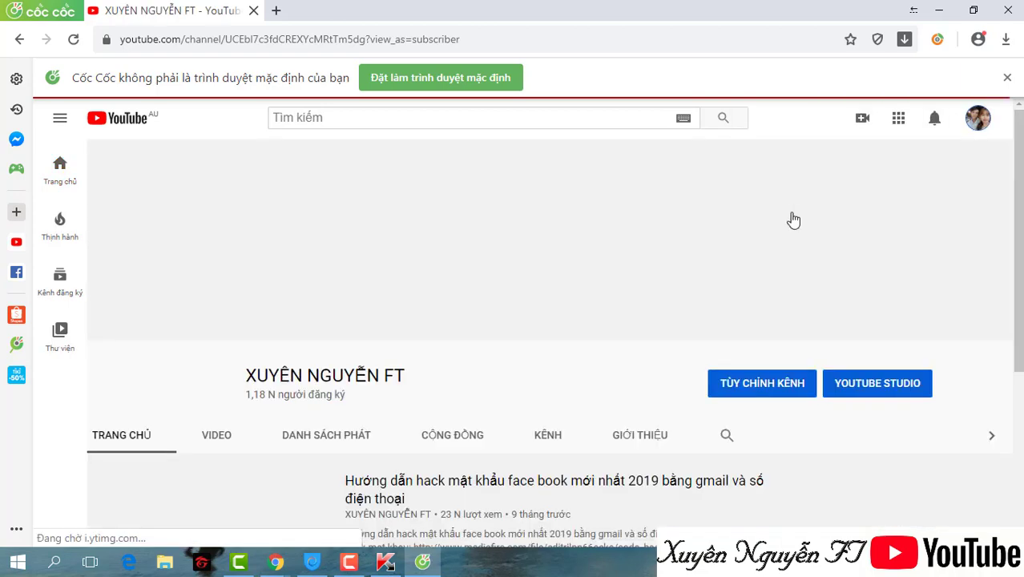